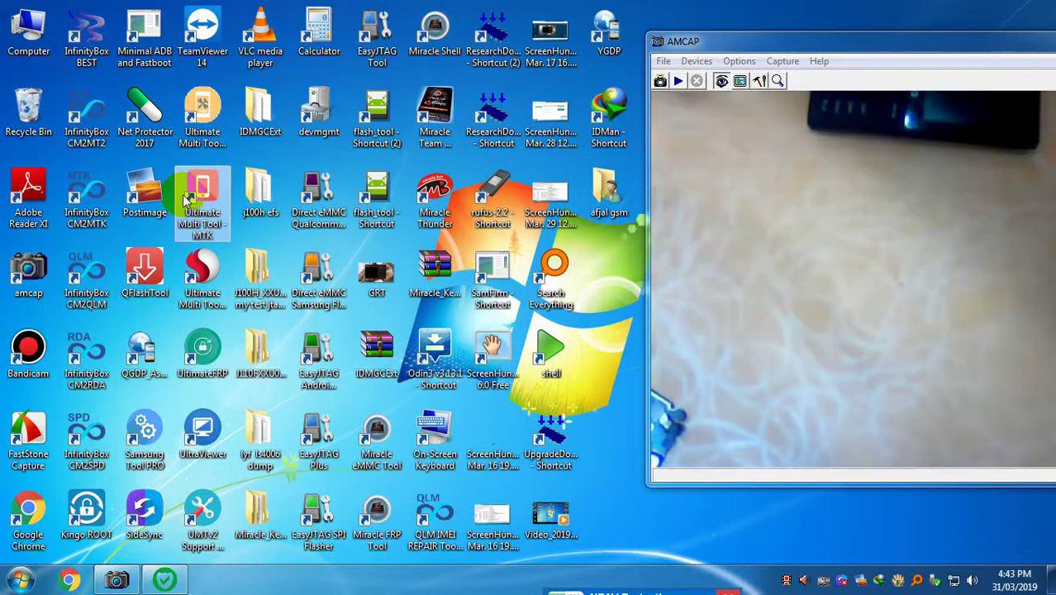
pyautogui.doubleClick(187, 200)
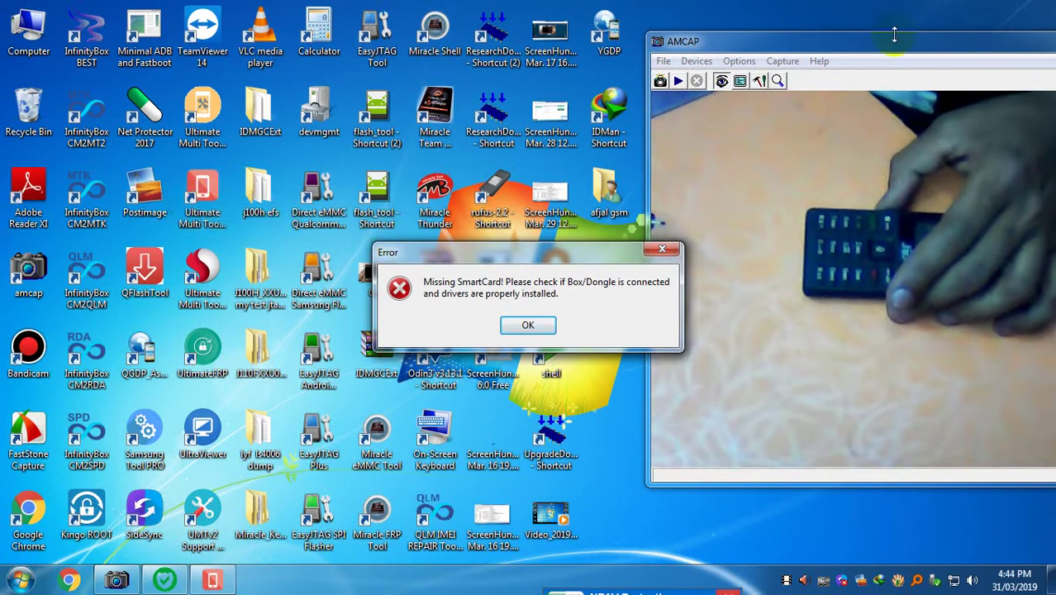
pyautogui.moveTo(884, 40); pyautogui.dragTo(758, 32)
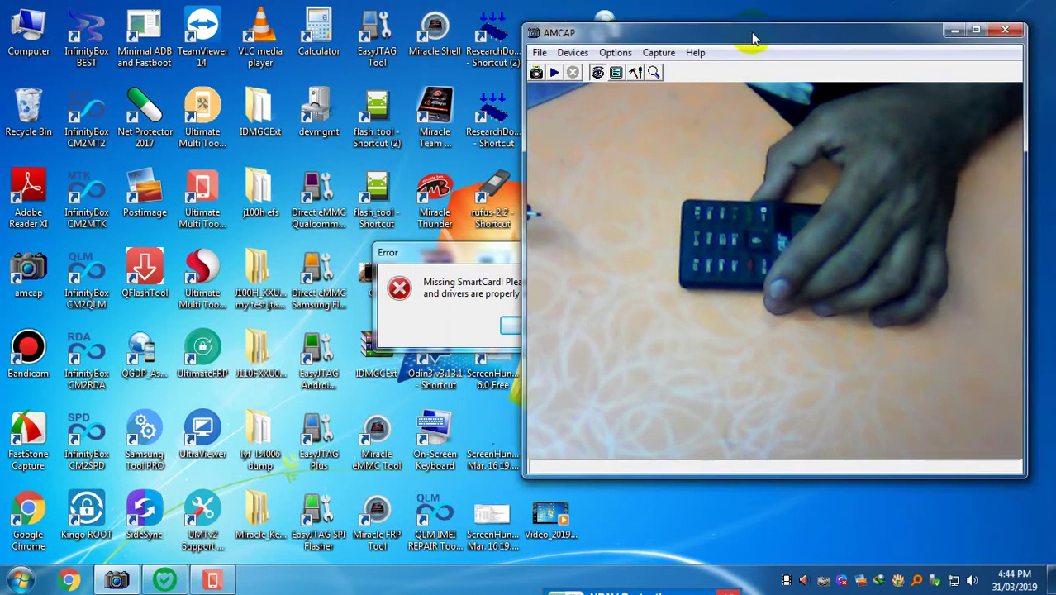
pyautogui.click(510, 325)
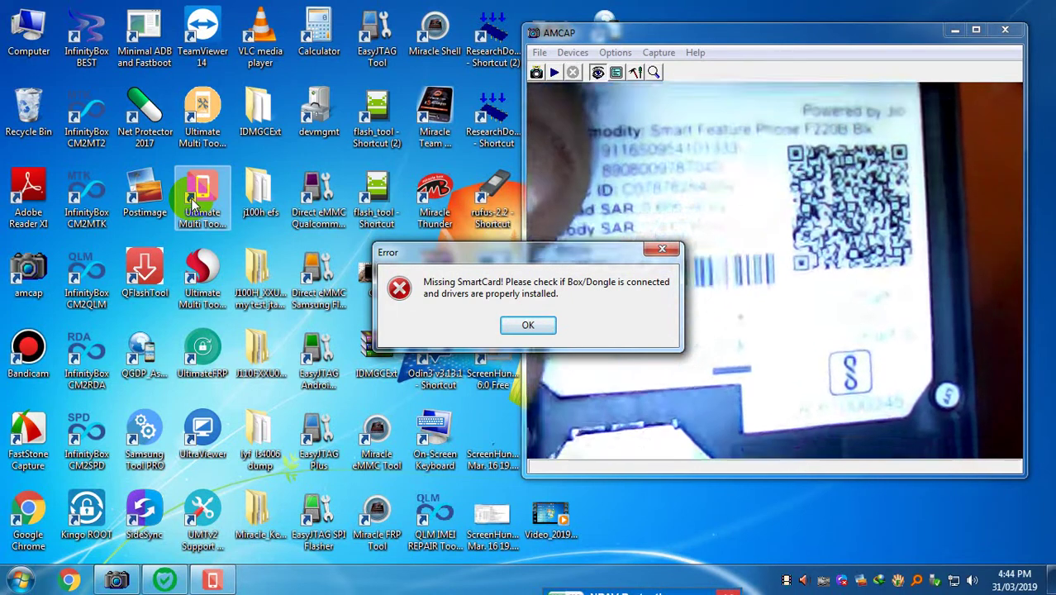
pyautogui.click(520, 326)
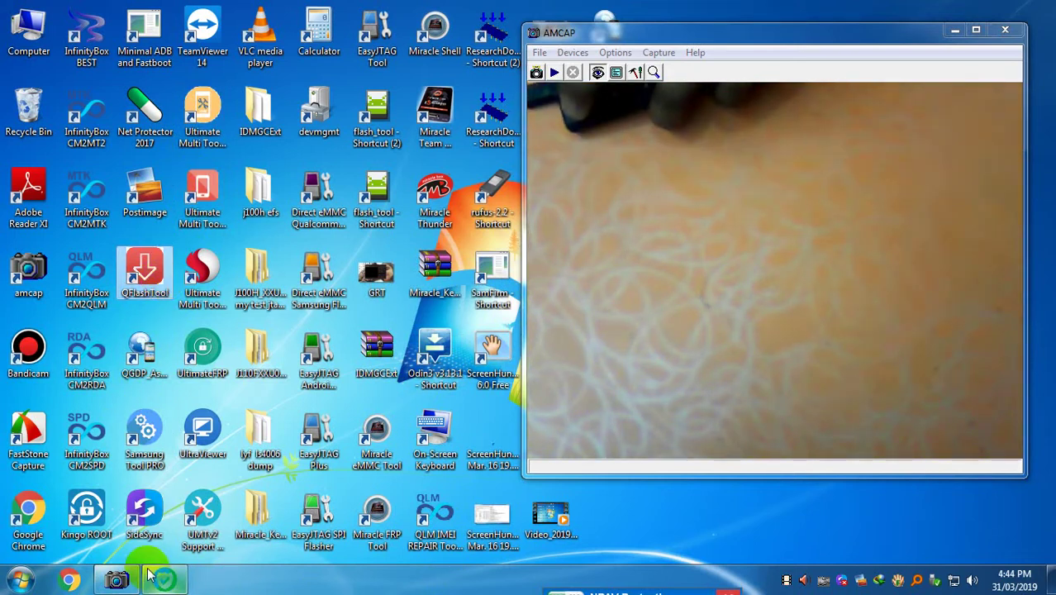
pyautogui.click(203, 202)
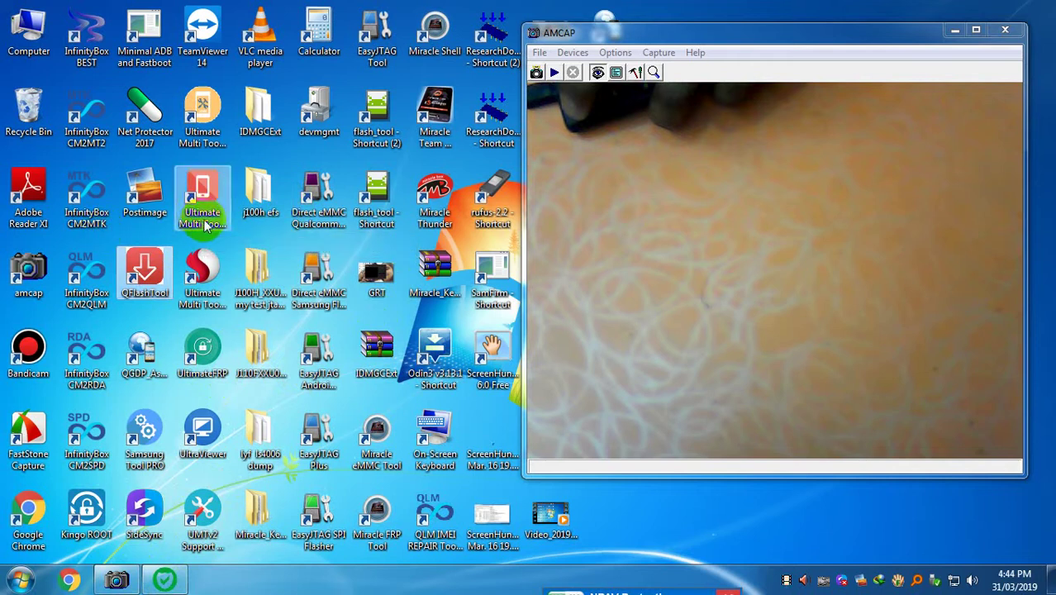
pyautogui.click(170, 256)
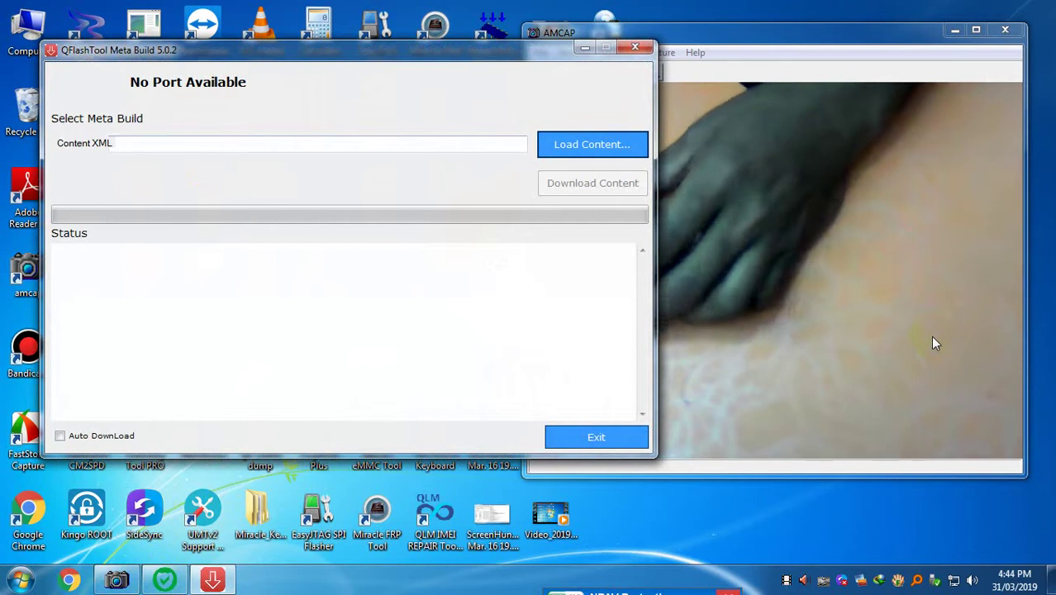
pyautogui.moveTo(786, 37); pyautogui.dragTo(868, 41)
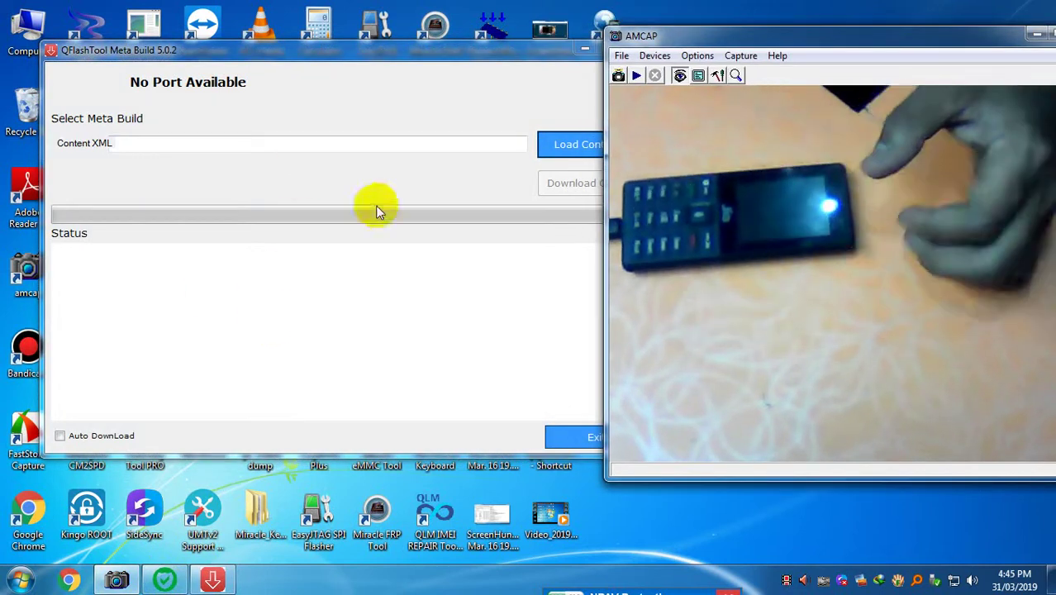
pyautogui.click(571, 147)
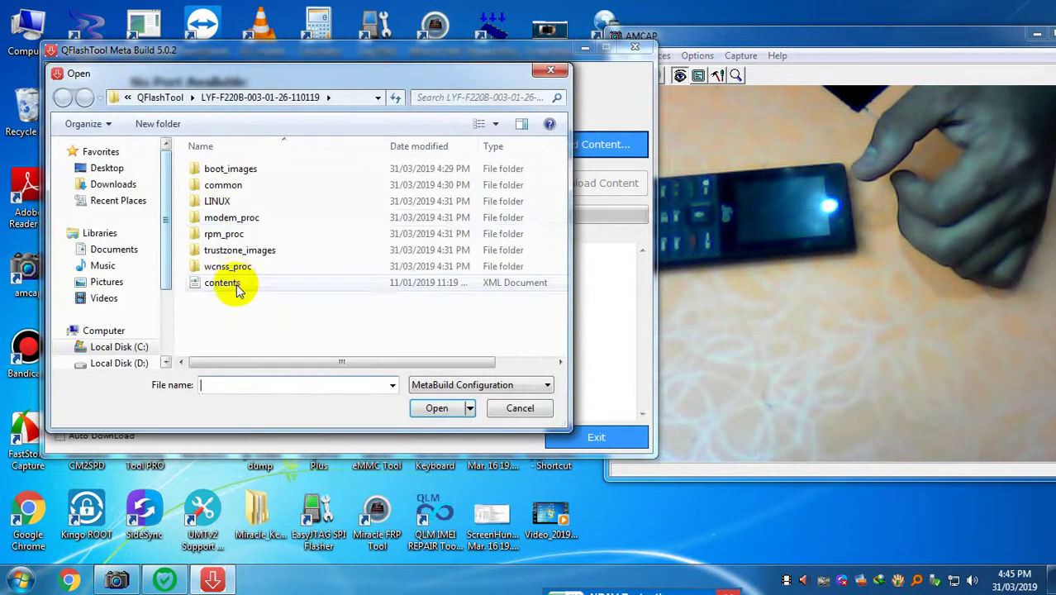
pyautogui.doubleClick(236, 284)
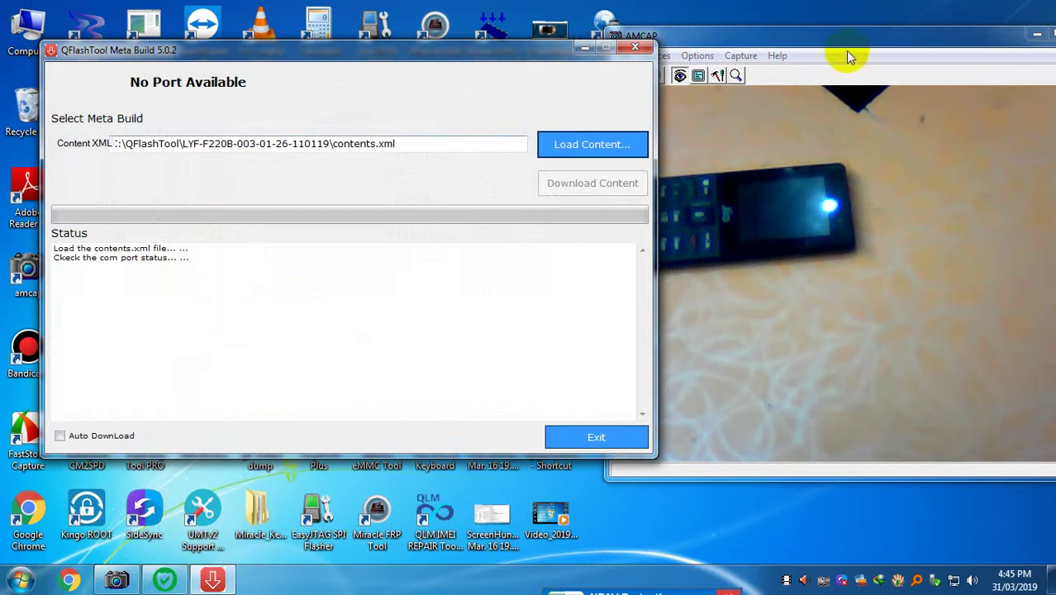
# Try to download the loaded firmware content to the phone on Qualcomm HS-USB QDLoader 9008 (COM7), and close the flashing program
pyautogui.moveTo(851, 45); pyautogui.dragTo(880, 59)
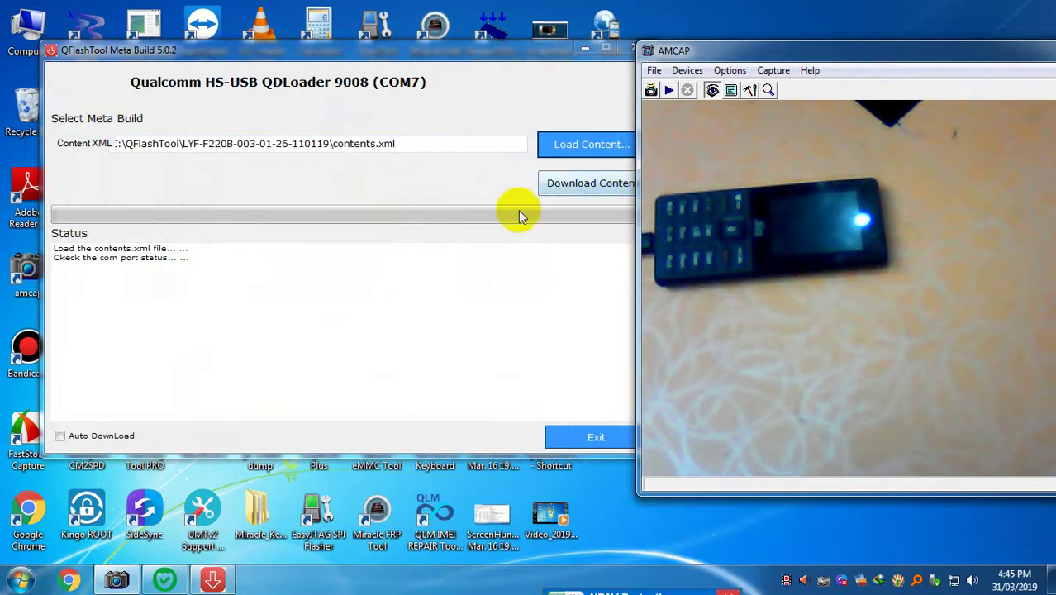
pyautogui.click(554, 196)
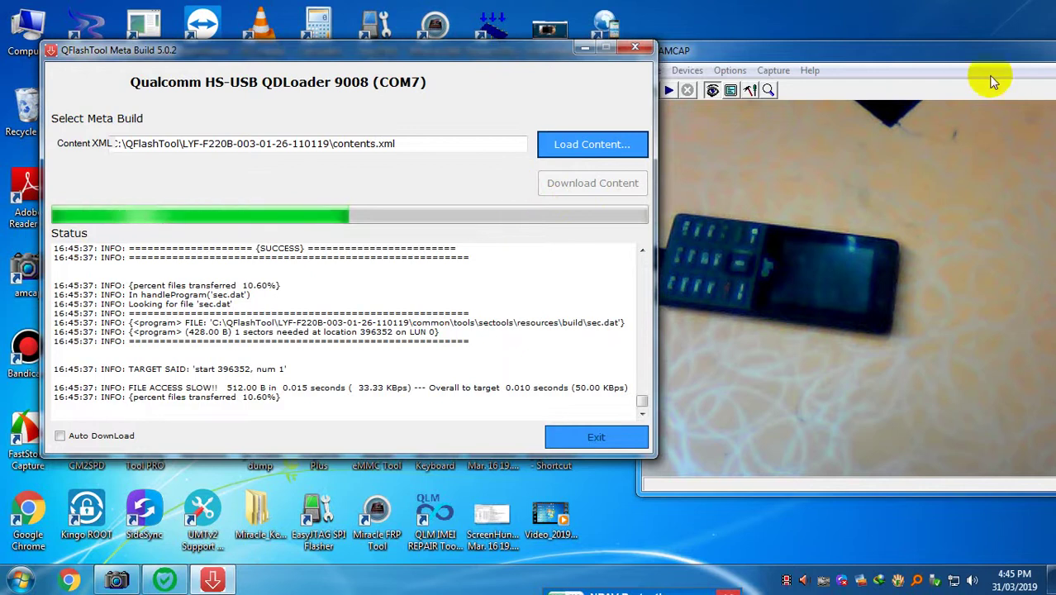
pyautogui.moveTo(973, 57); pyautogui.dragTo(990, 56)
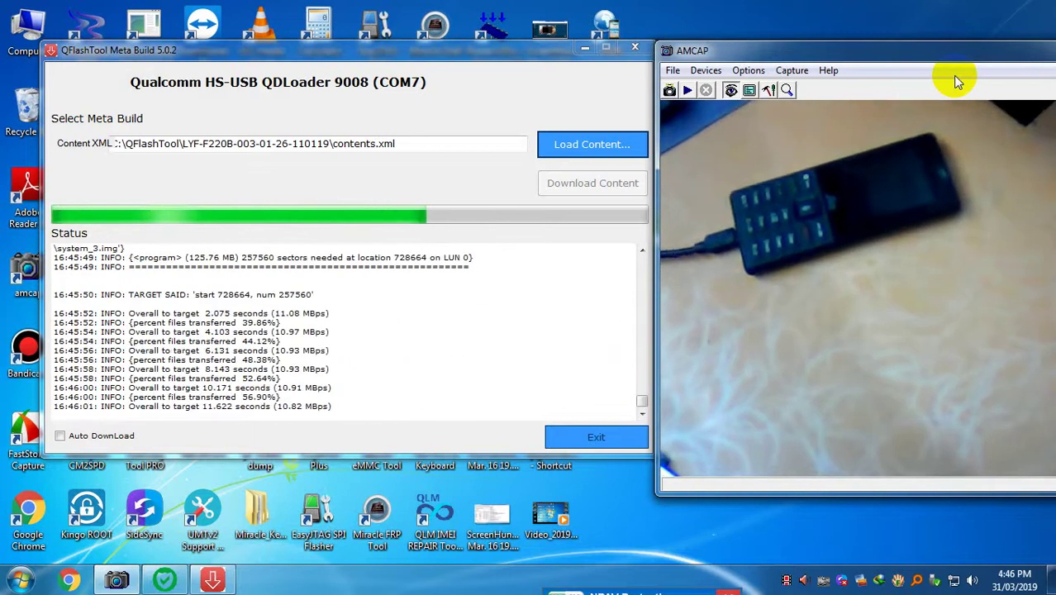
pyautogui.click(915, 54)
pyautogui.moveTo(915, 54); pyautogui.dragTo(910, 52)
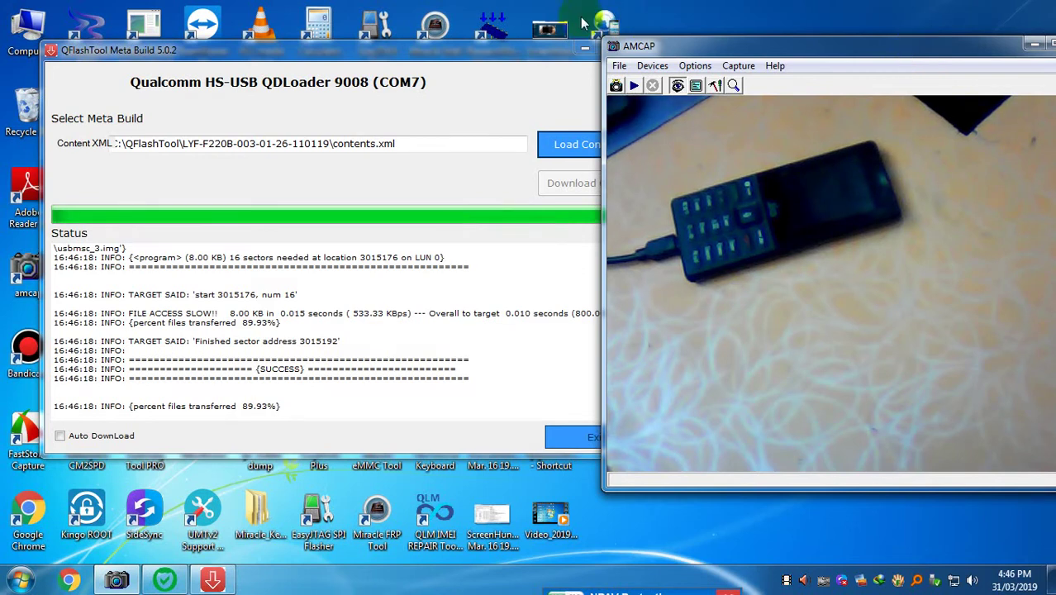
pyautogui.moveTo(751, 47); pyautogui.dragTo(814, 34)
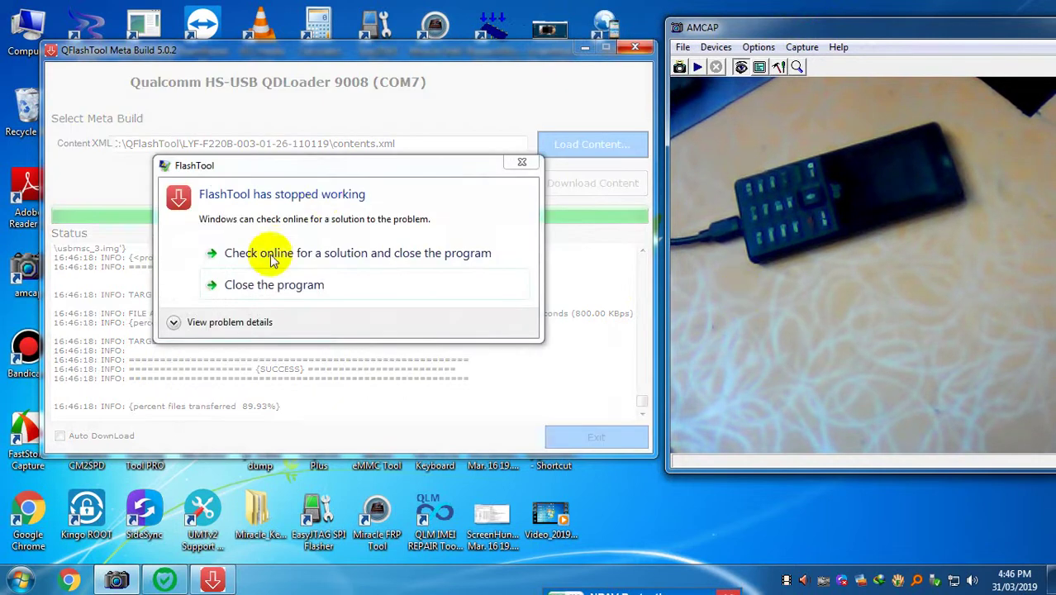
pyautogui.click(276, 284)
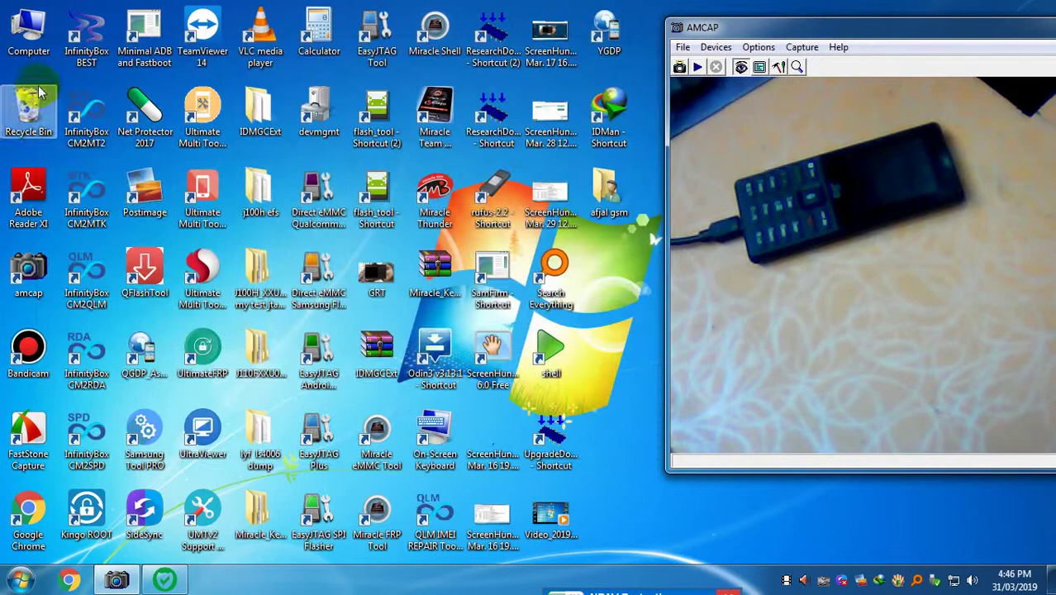
pyautogui.doubleClick(33, 28)
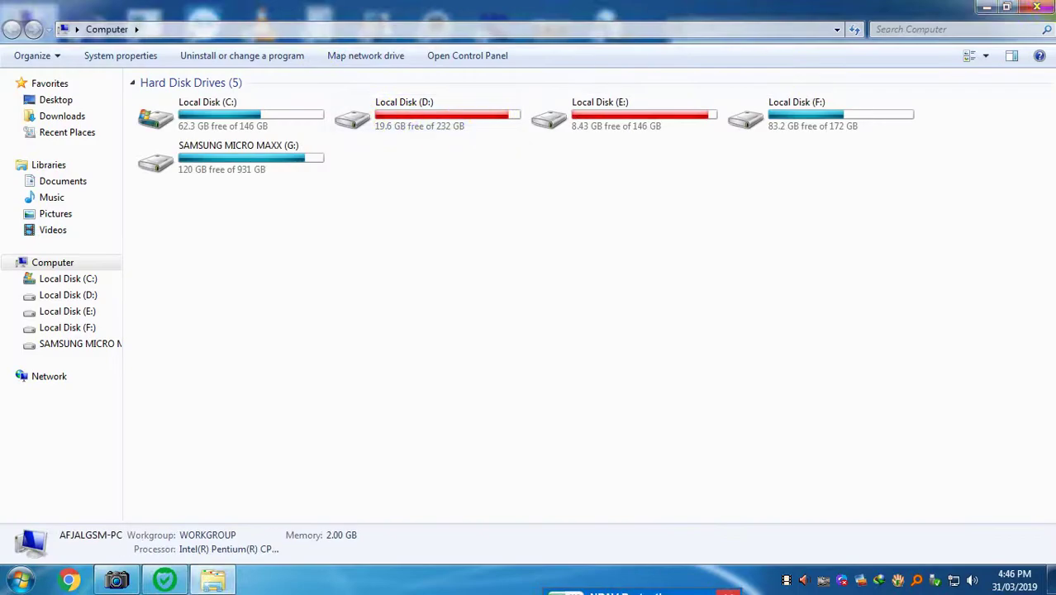
pyautogui.hotkey('alt', 'F4')
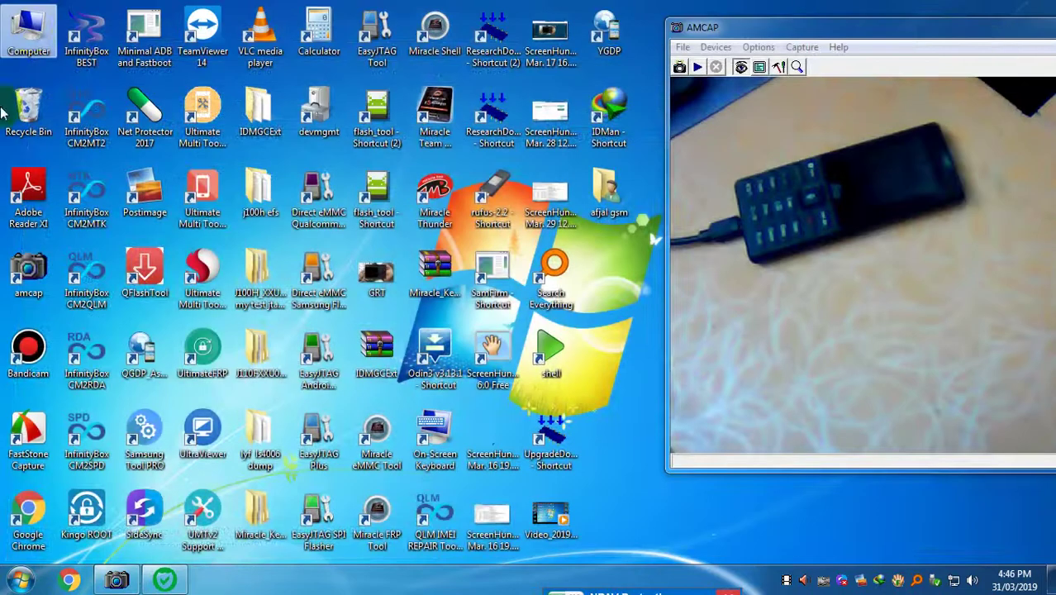
pyautogui.click(225, 208)
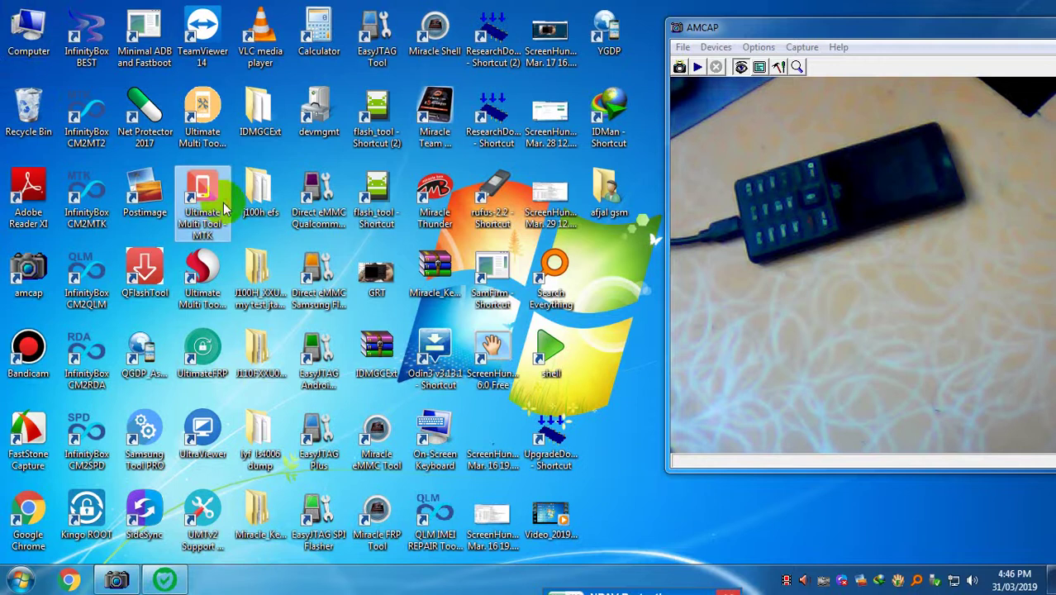
pyautogui.click(42, 514)
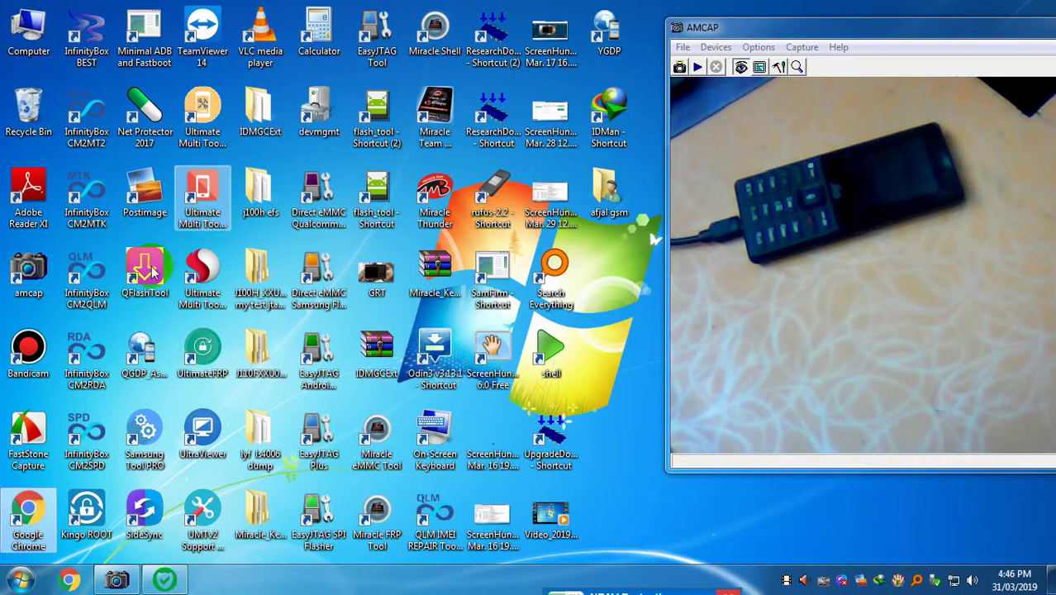
pyautogui.doubleClick(32, 512)
pyautogui.doubleClick(28, 33)
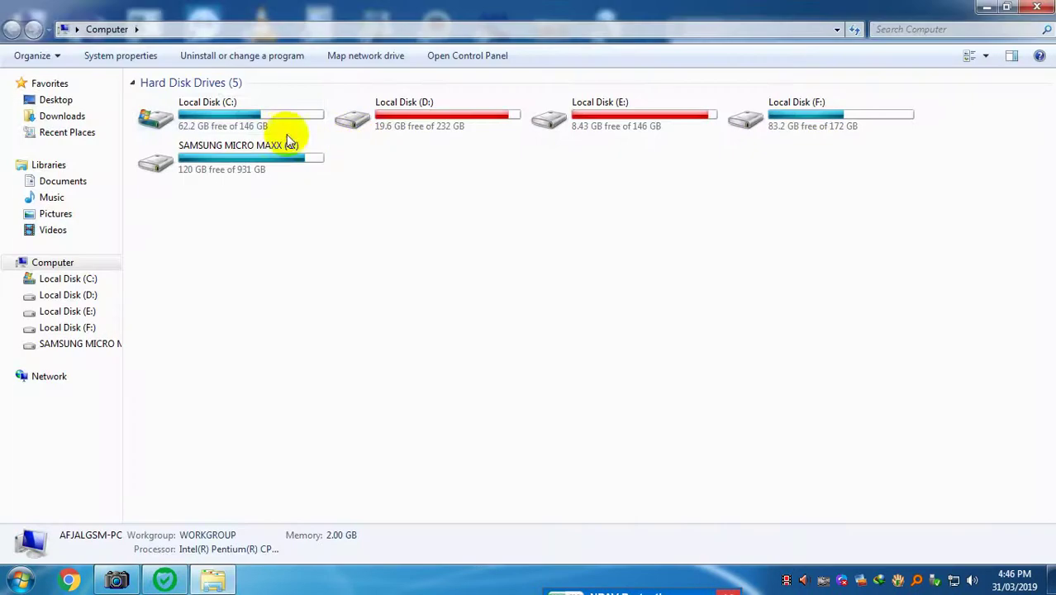
pyautogui.doubleClick(283, 130)
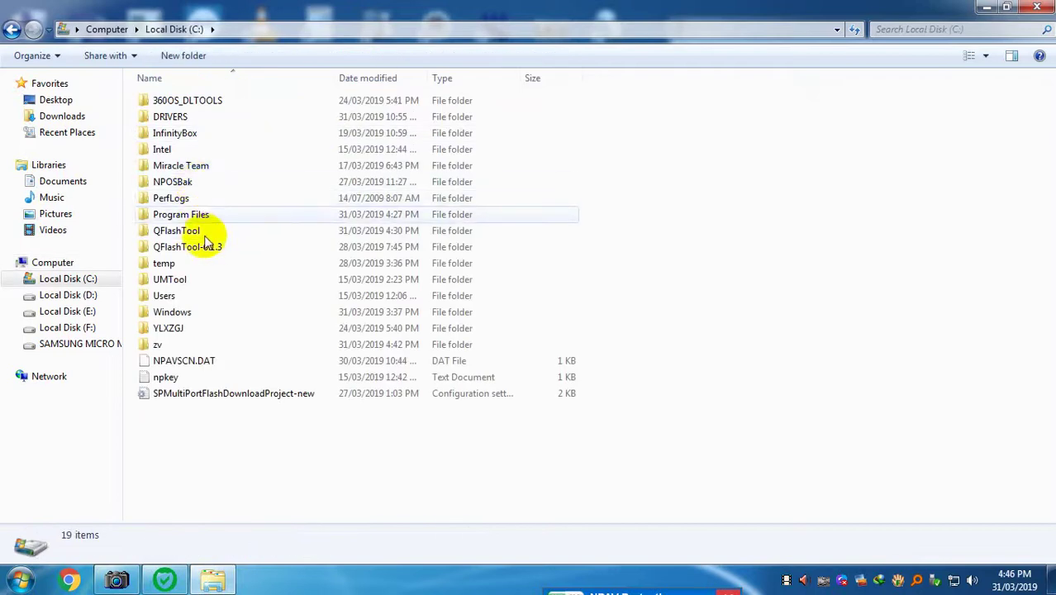
pyautogui.click(207, 248)
pyautogui.doubleClick(206, 248)
pyautogui.doubleClick(201, 99)
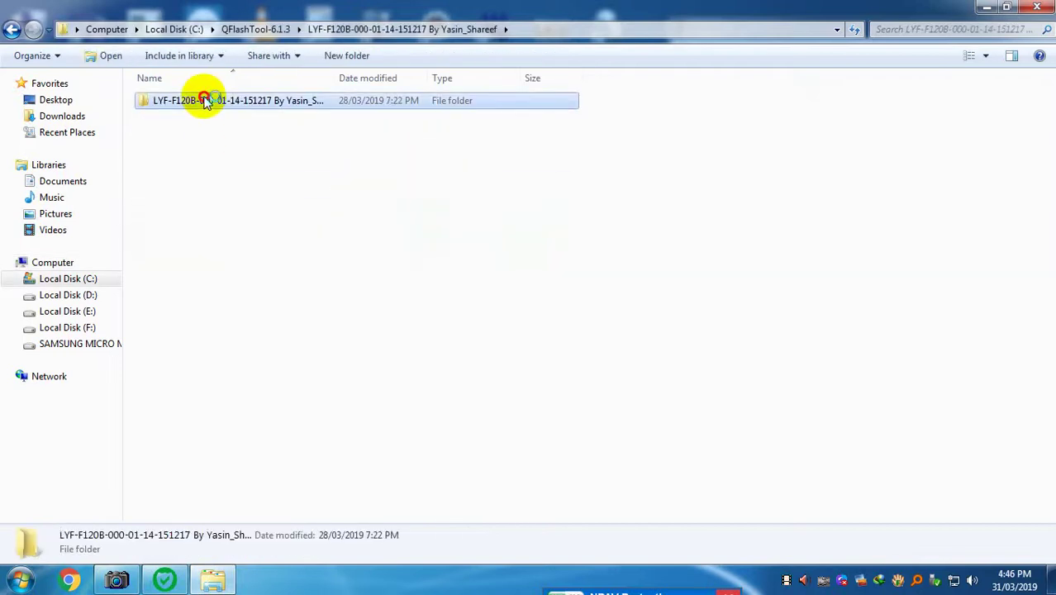
pyautogui.doubleClick(201, 100)
pyautogui.click(12, 29)
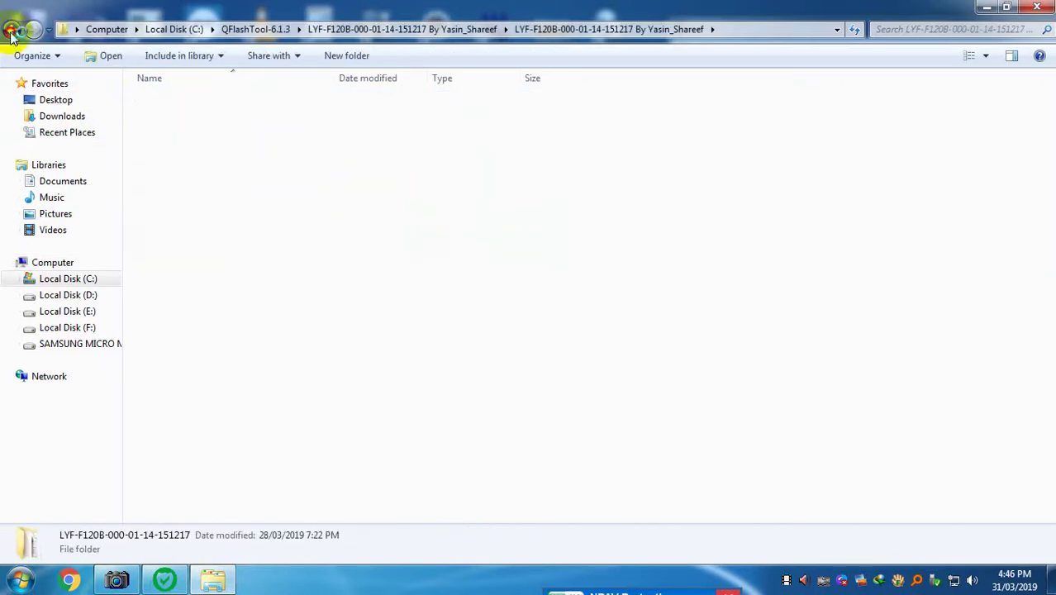
pyautogui.click(12, 30)
pyautogui.click(11, 30)
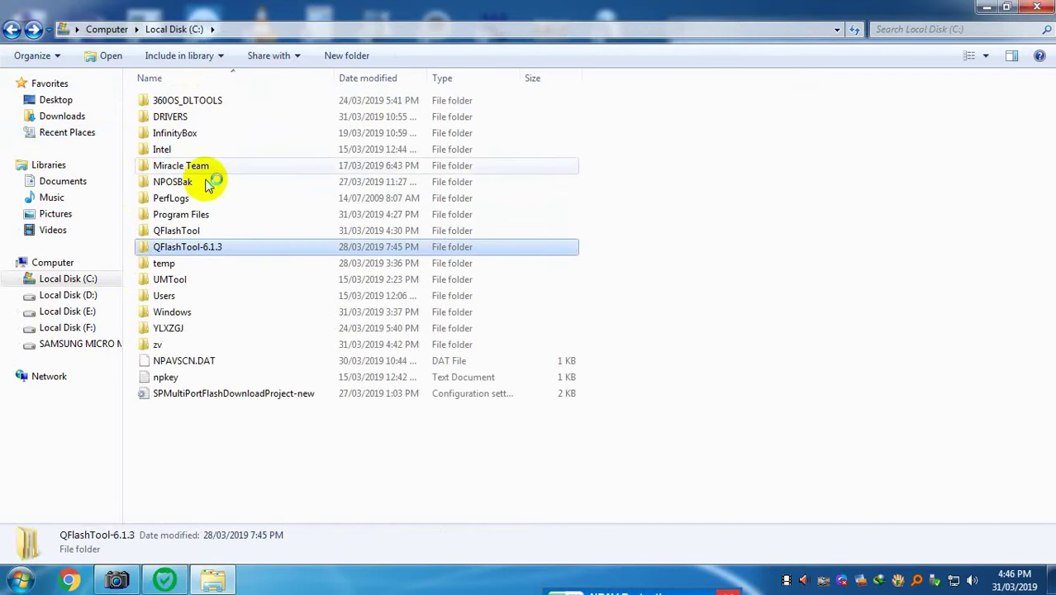
pyautogui.doubleClick(196, 248)
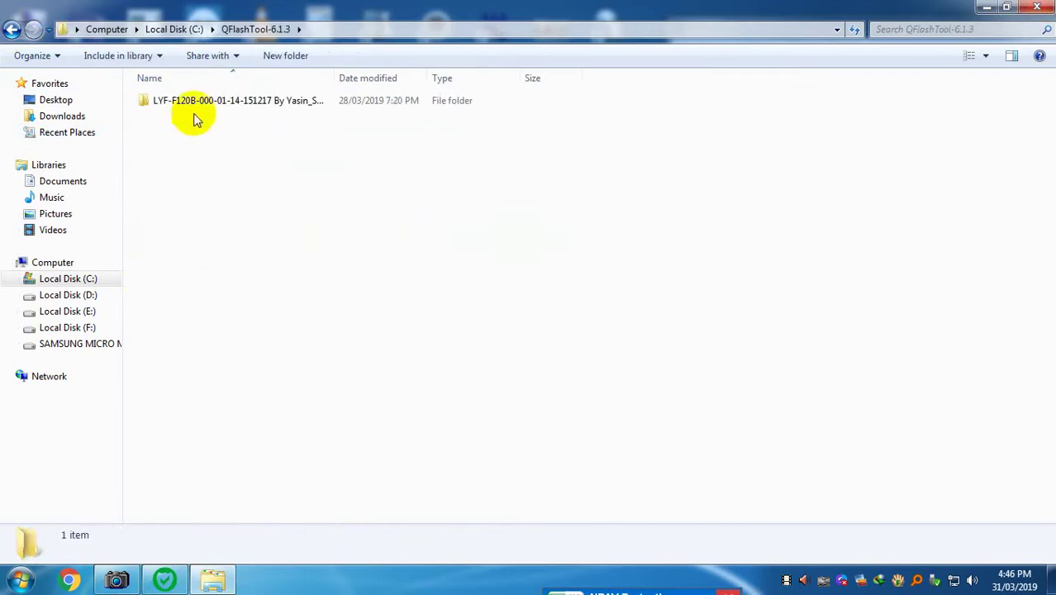
pyautogui.click(1038, 12)
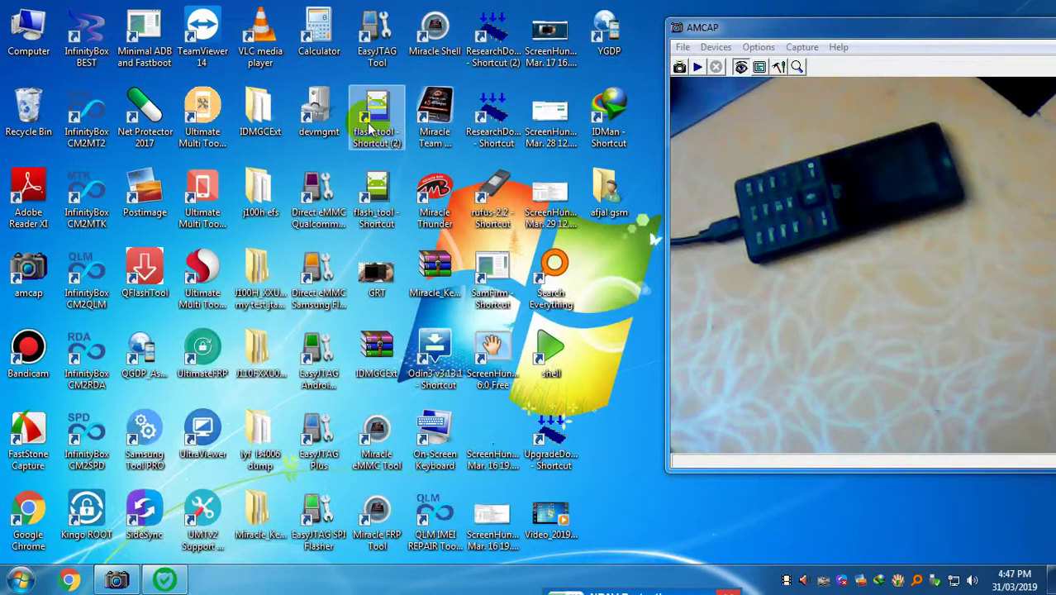
# Browse the computer's drives and open the JIO ALL FILE folder on drive F
pyautogui.doubleClick(17, 38)
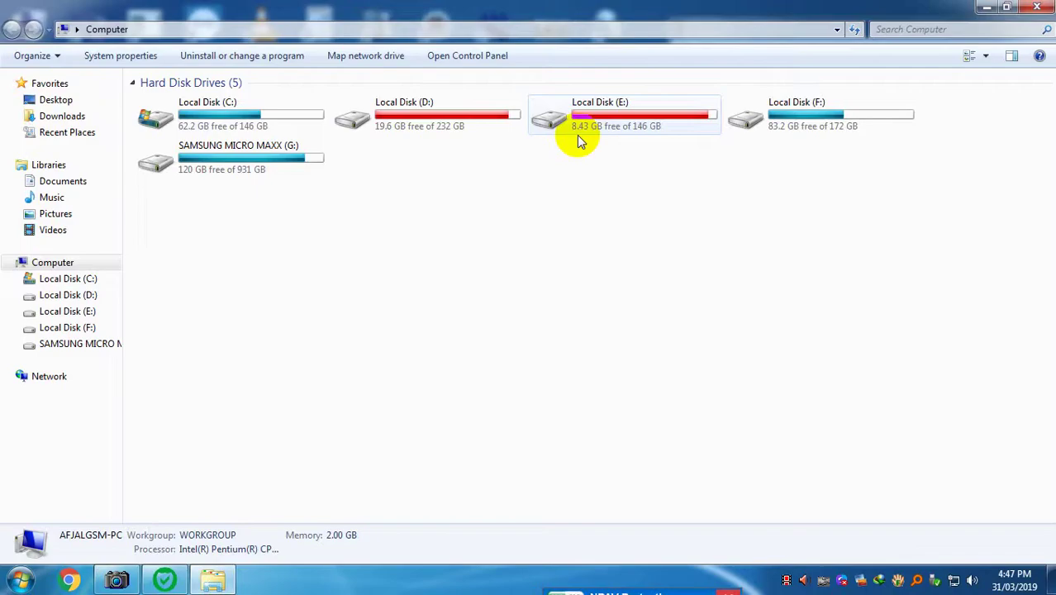
pyautogui.doubleClick(839, 118)
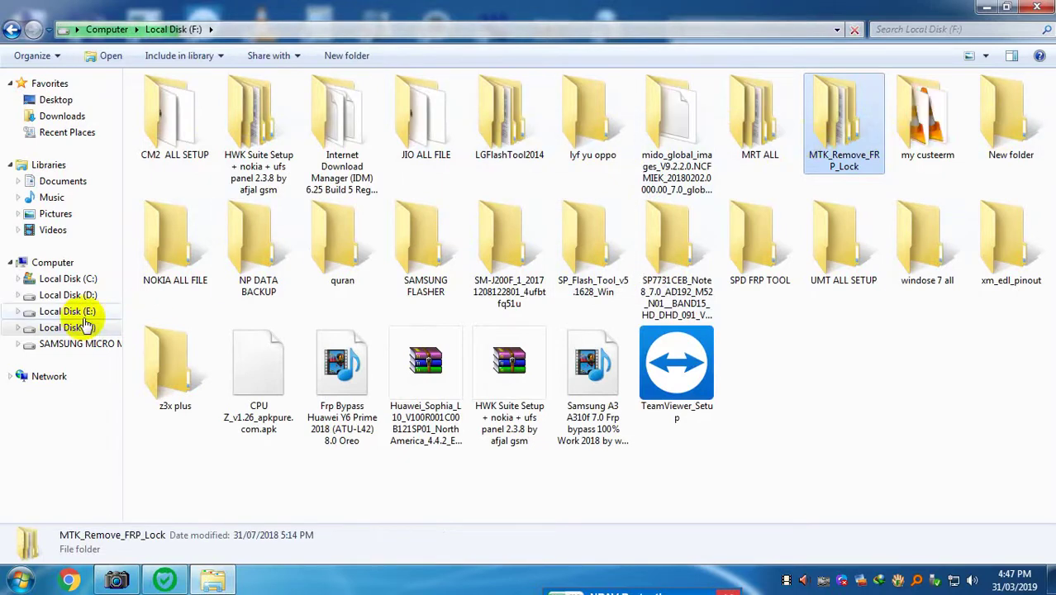
pyautogui.click(81, 312)
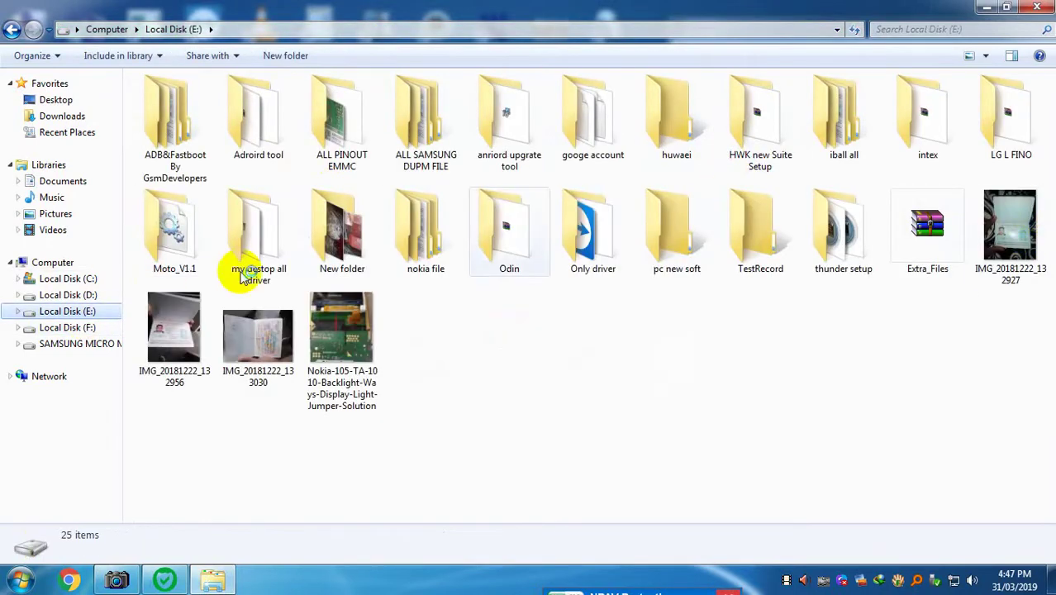
pyautogui.click(72, 326)
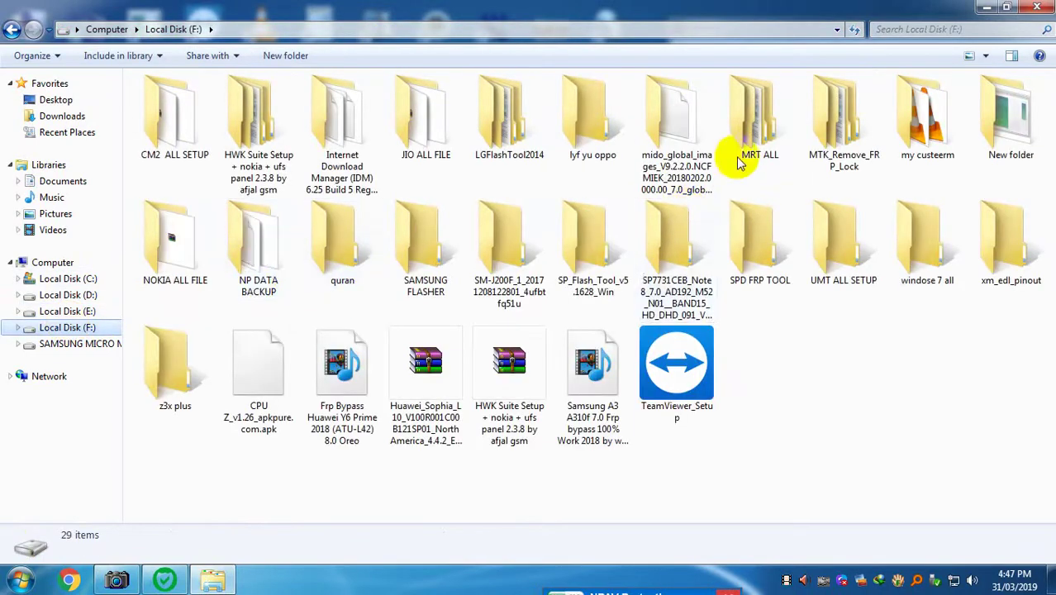
pyautogui.doubleClick(457, 133)
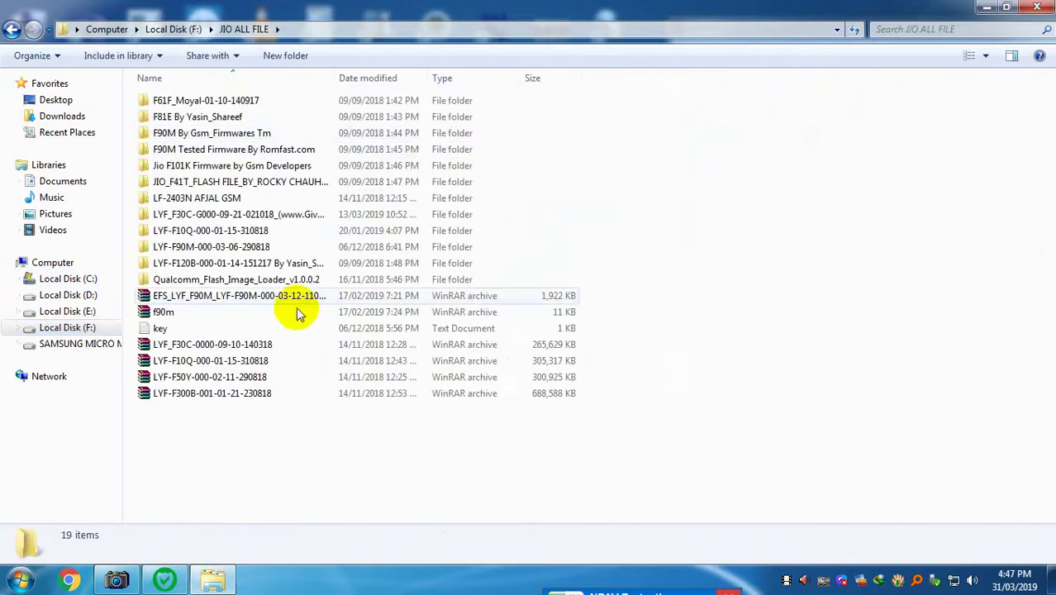
# Launch QFIL from the nested Qualcomm_Flash_Image_Loader_v1.0.0.2 folder inside the LF-2403N folder, and minimize the file window
pyautogui.click(263, 263)
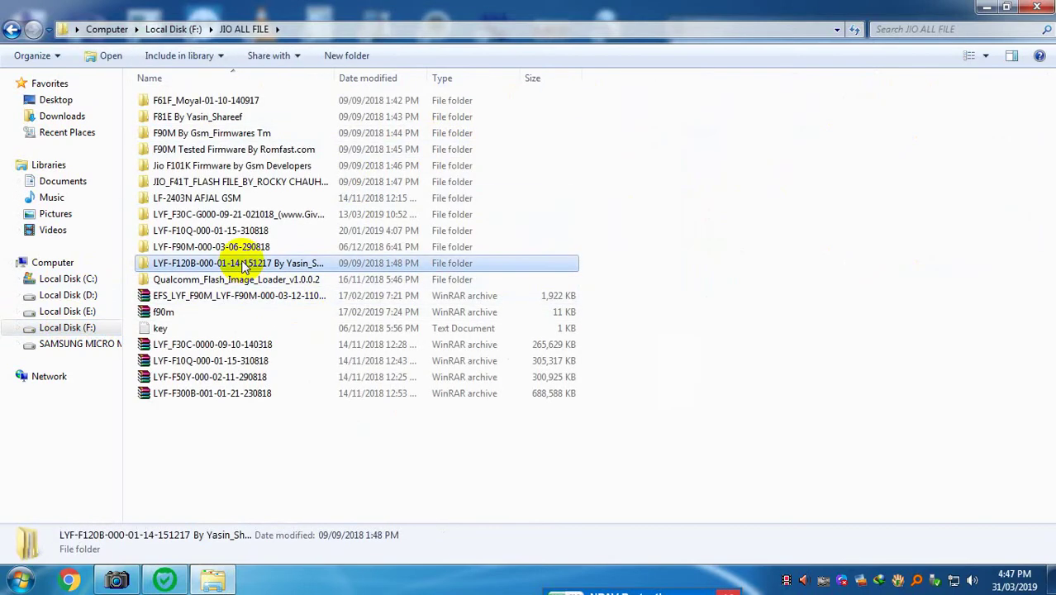
pyautogui.doubleClick(228, 199)
pyautogui.doubleClick(182, 119)
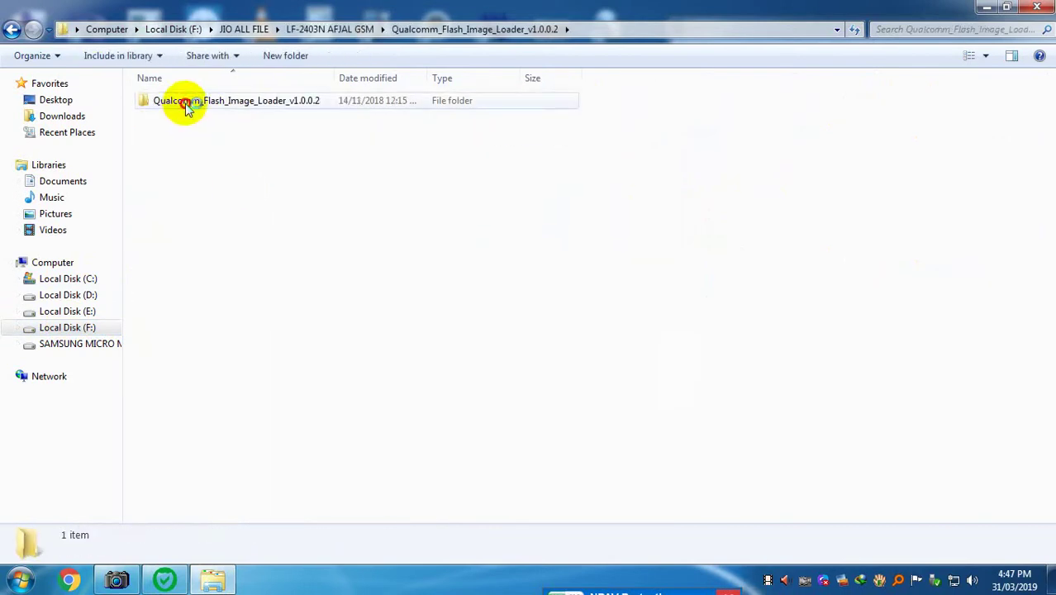
pyautogui.doubleClick(189, 106)
pyautogui.doubleClick(185, 181)
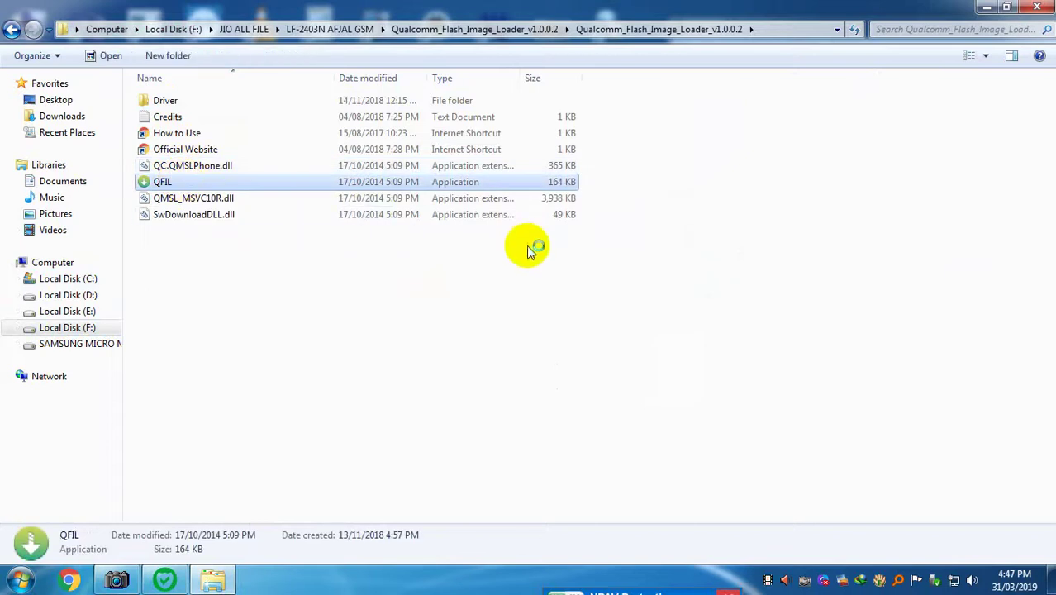
pyautogui.click(990, 7)
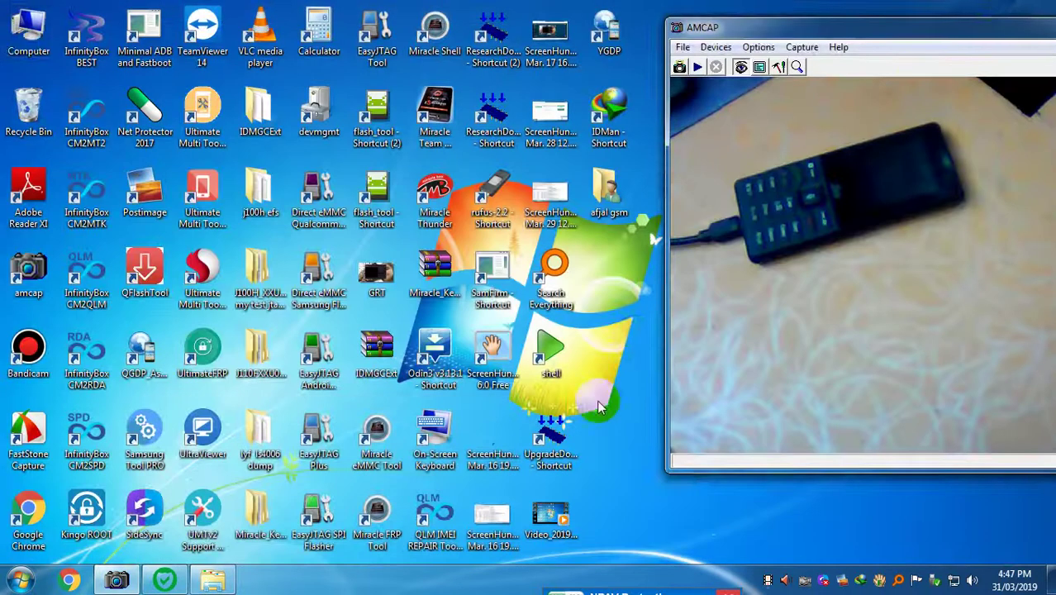
pyautogui.rightClick(638, 337)
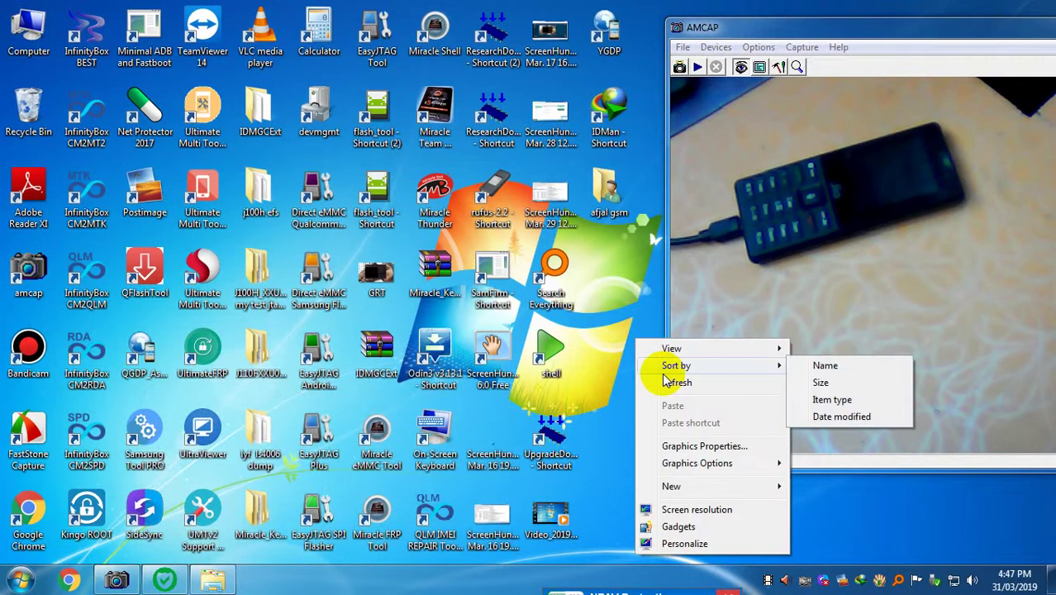
pyautogui.click(671, 381)
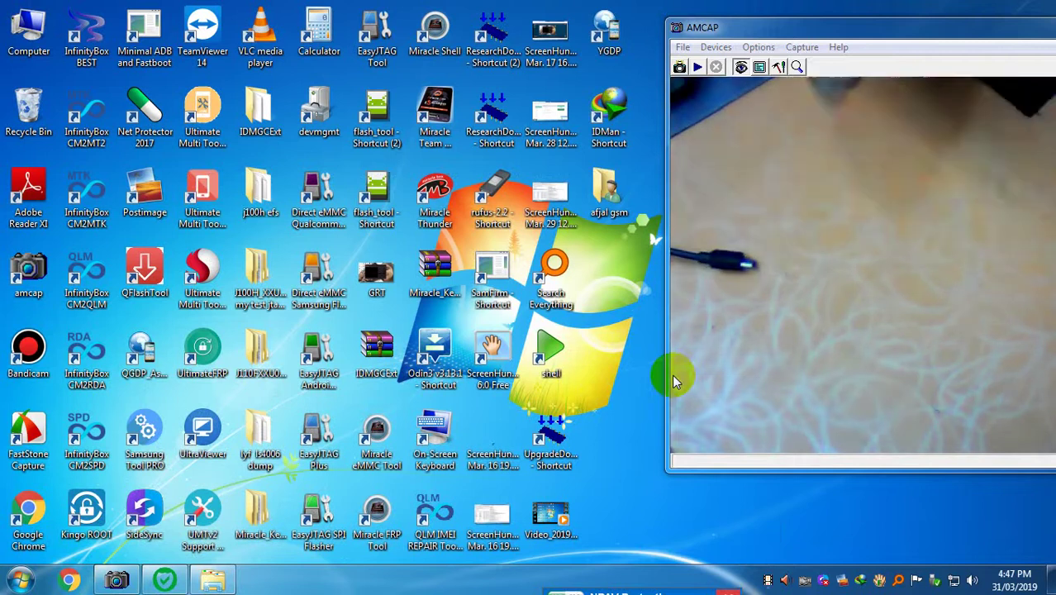
pyautogui.rightClick(634, 335)
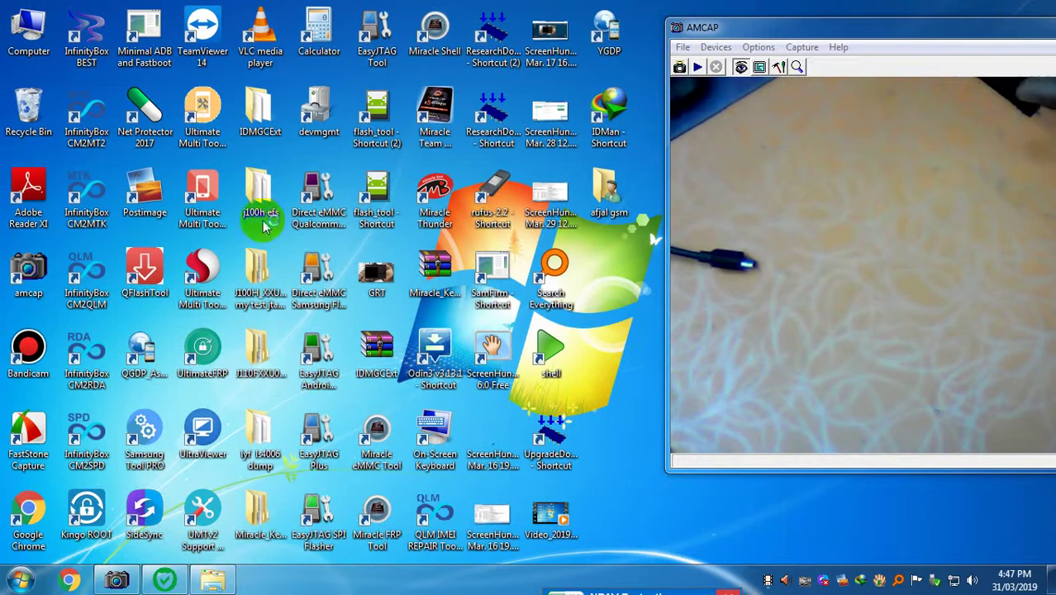
pyautogui.rightClick(644, 295)
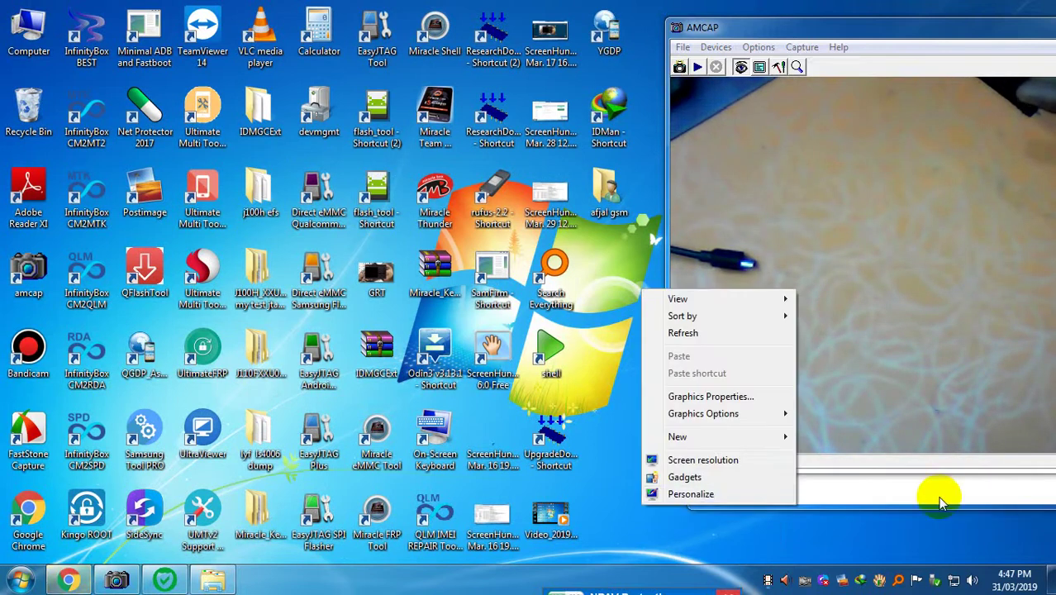
pyautogui.click(913, 491)
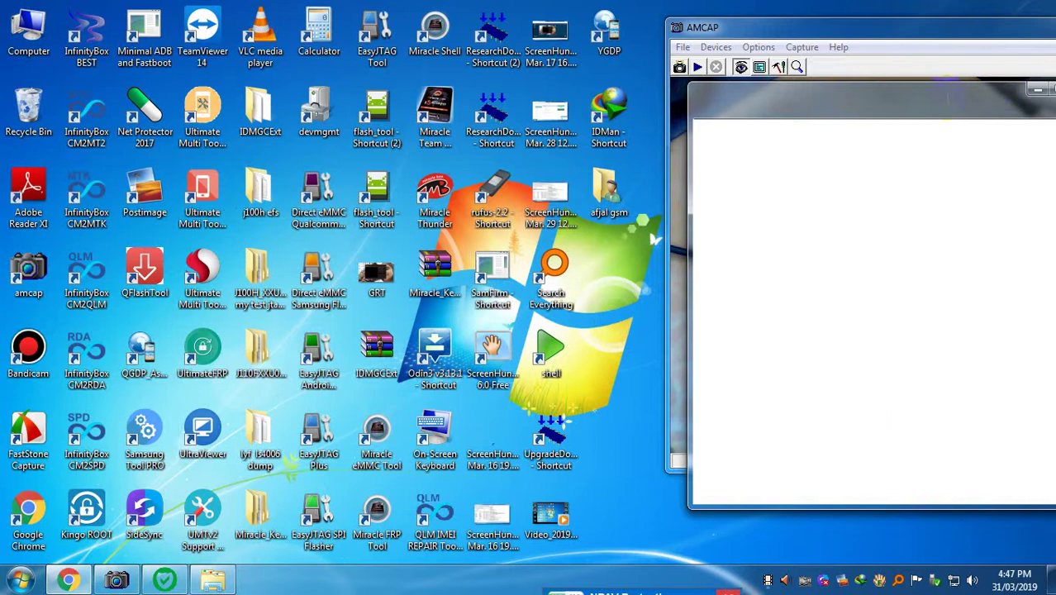
pyautogui.moveTo(822, 93); pyautogui.dragTo(554, 97)
pyautogui.moveTo(145, 57); pyautogui.dragTo(147, 58)
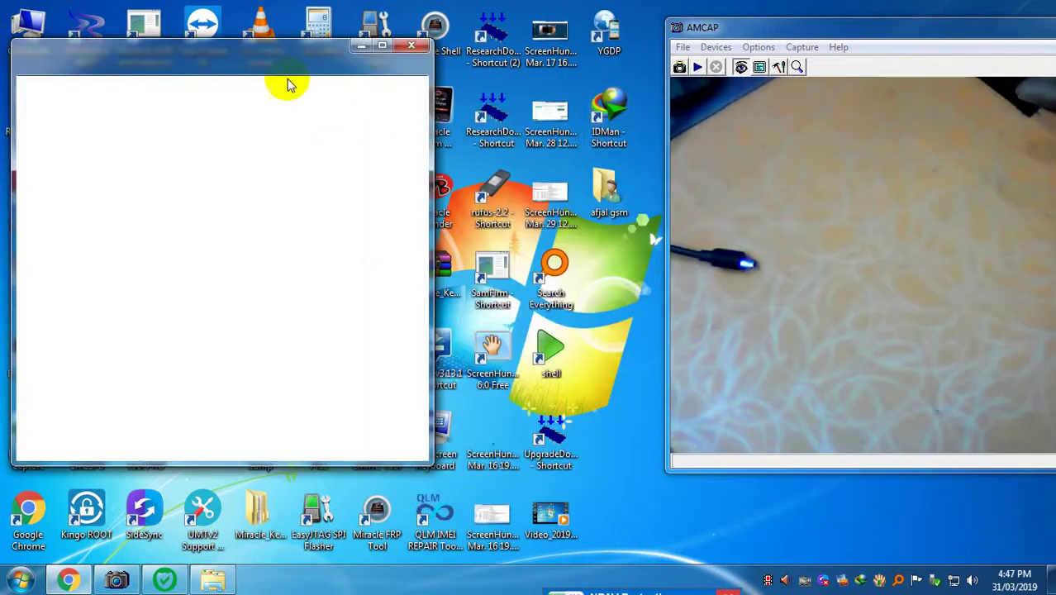
pyautogui.moveTo(344, 55); pyautogui.dragTo(361, 42)
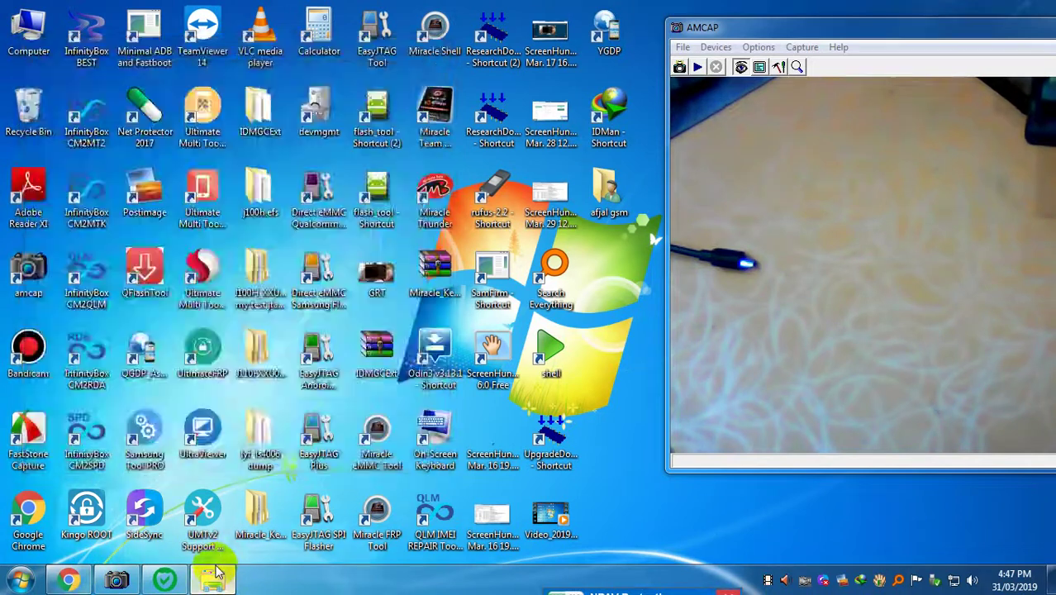
# Create a desktop shortcut for the QFIL application from the nested Qualcomm_Flash_Image_Loader_v1.0.0.2 folder, and close the file window
pyautogui.click(214, 578)
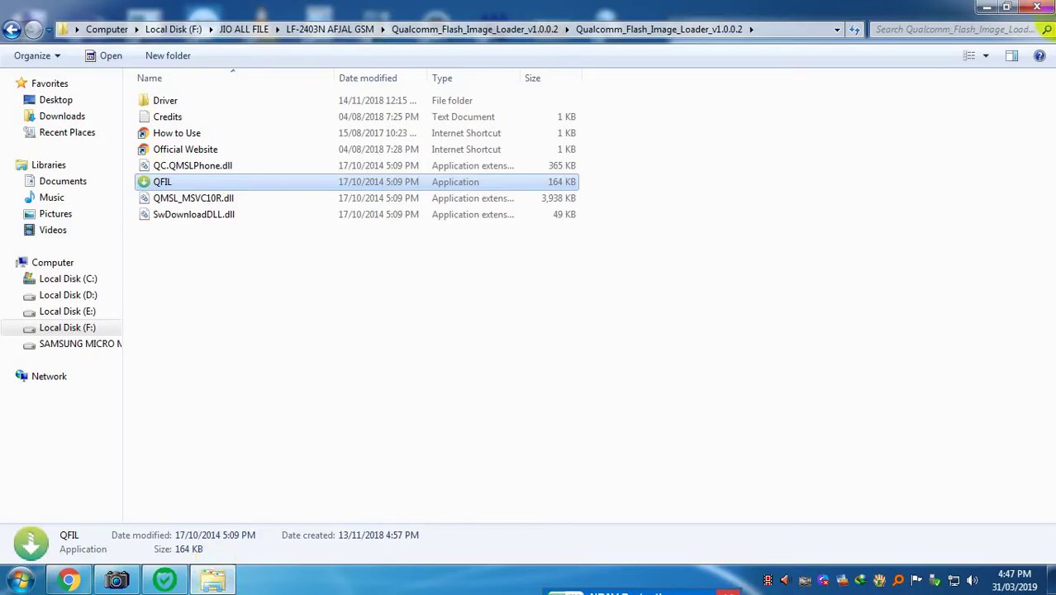
pyautogui.click(10, 29)
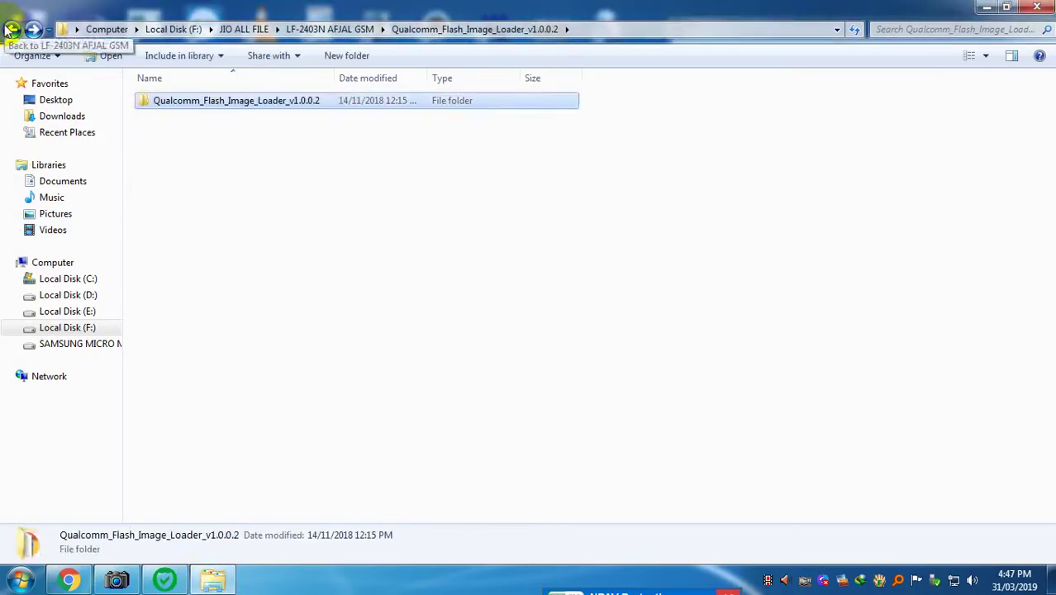
pyautogui.doubleClick(264, 102)
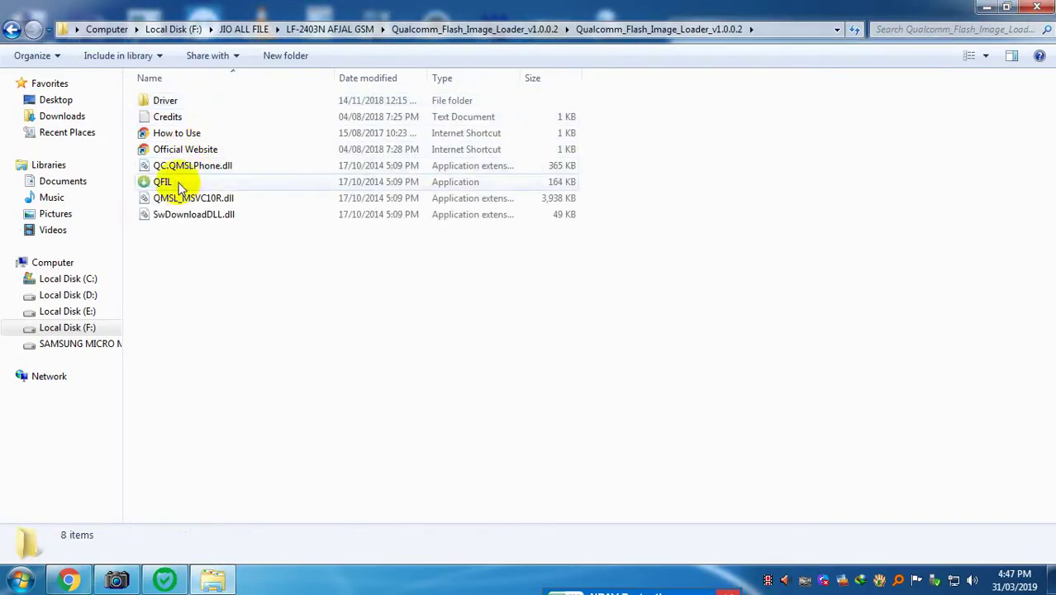
pyautogui.rightClick(205, 183)
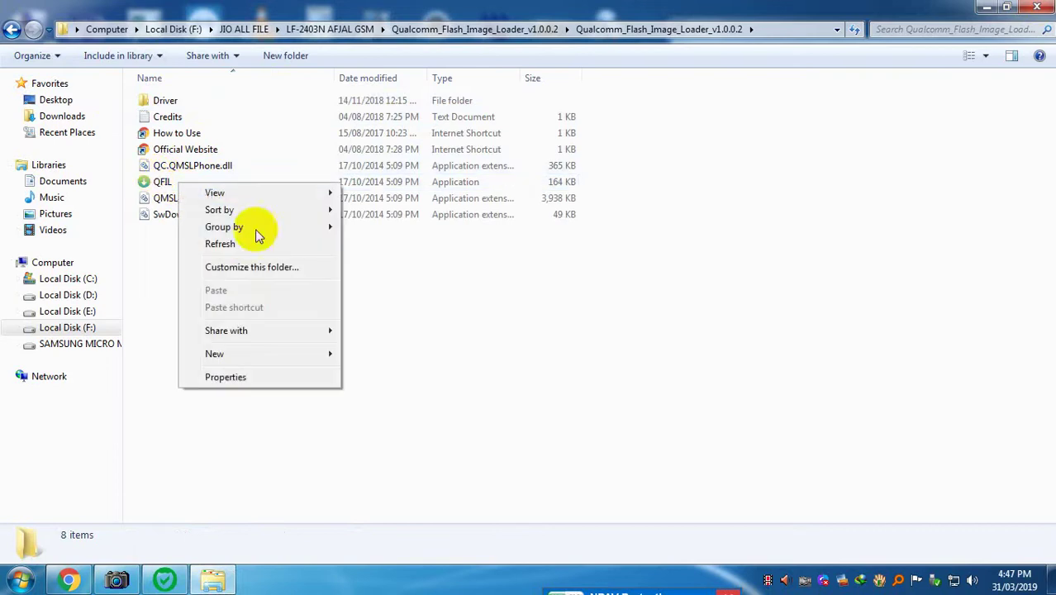
pyautogui.click(157, 182)
pyautogui.rightClick(207, 183)
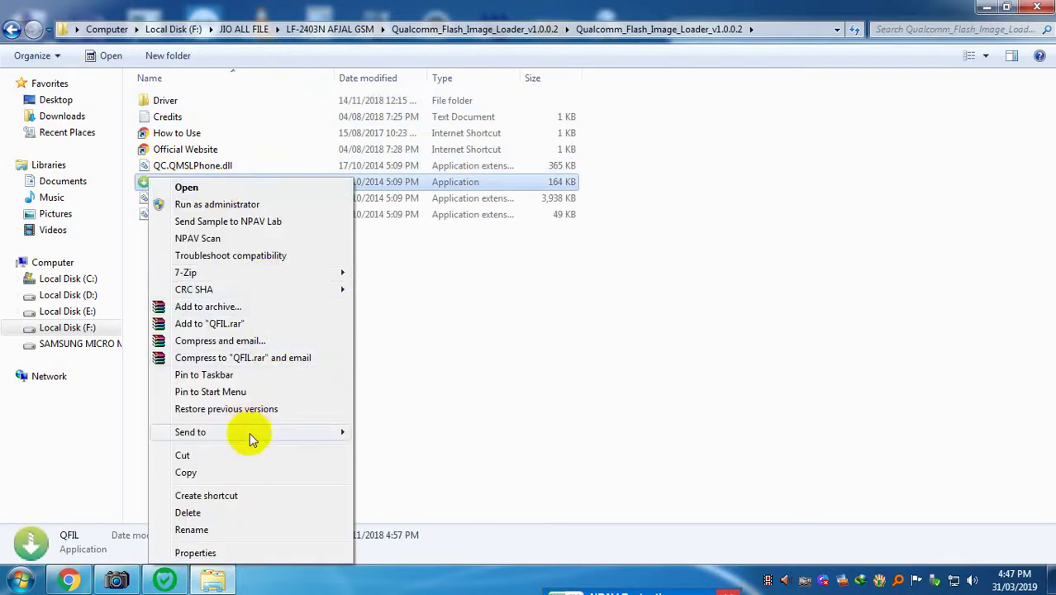
pyautogui.moveTo(250, 432)
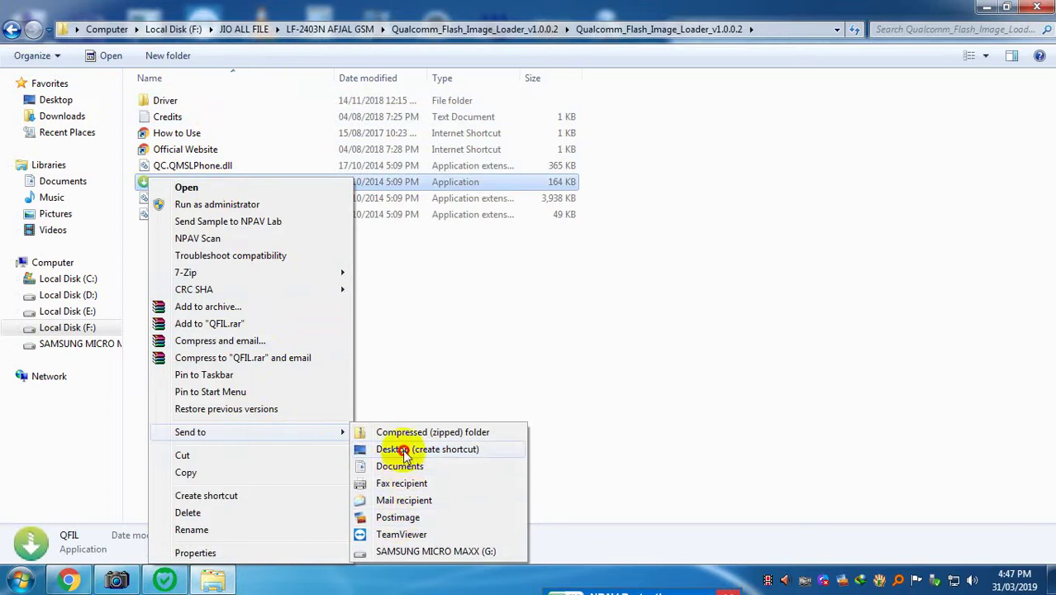
pyautogui.click(405, 451)
pyautogui.click(1046, 9)
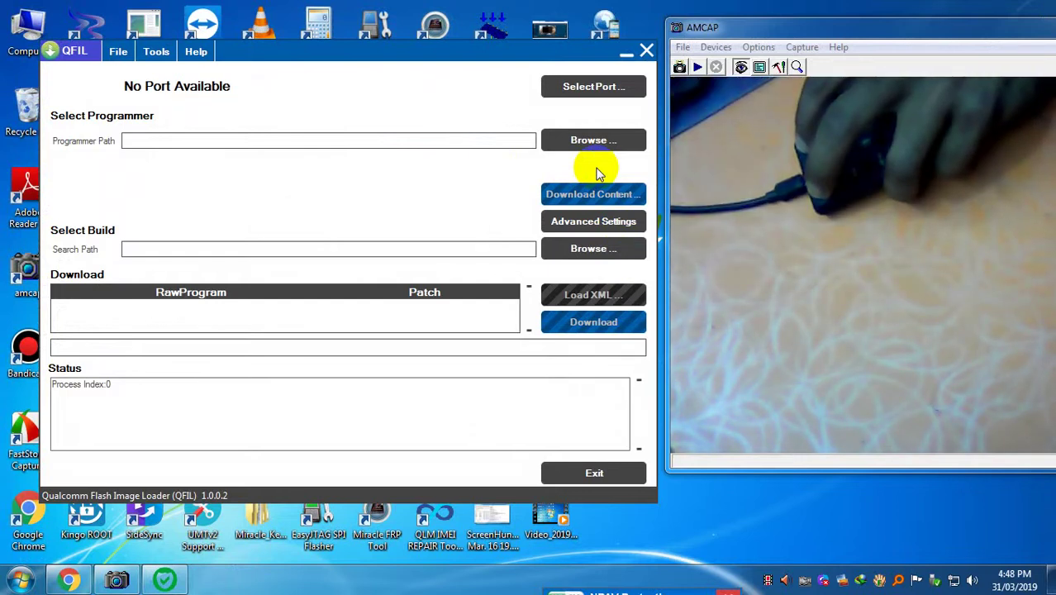
pyautogui.click(574, 142)
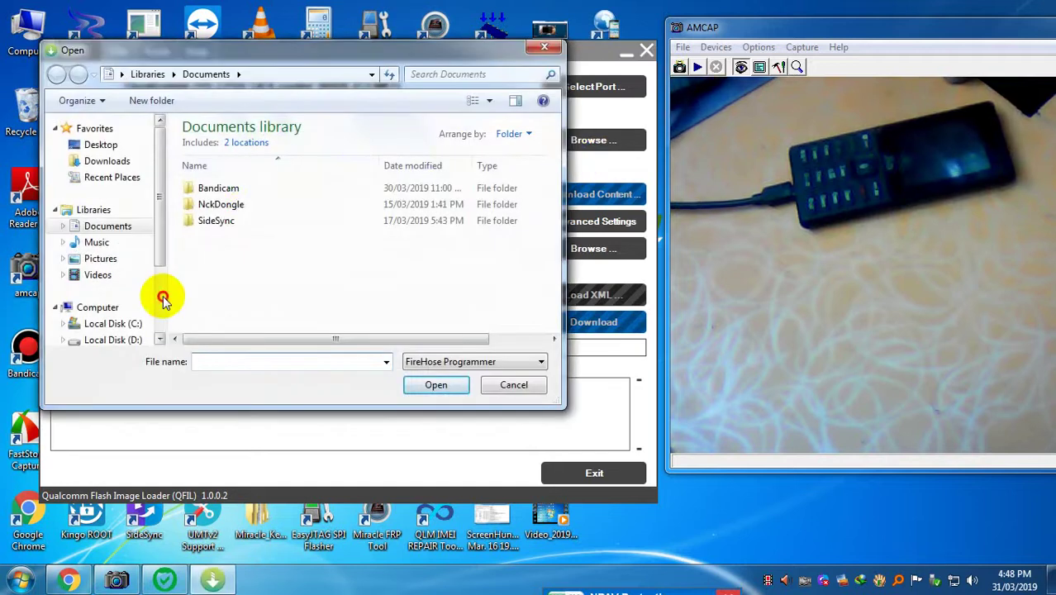
pyautogui.scroll(-2, 163, 300)
pyautogui.click(139, 225)
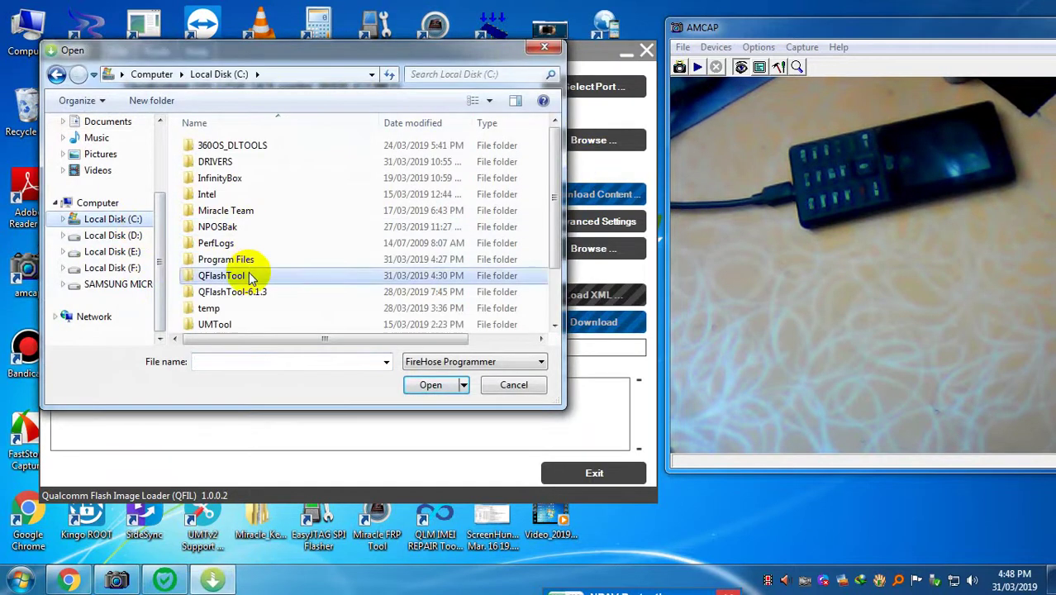
pyautogui.doubleClick(246, 275)
pyautogui.doubleClick(238, 145)
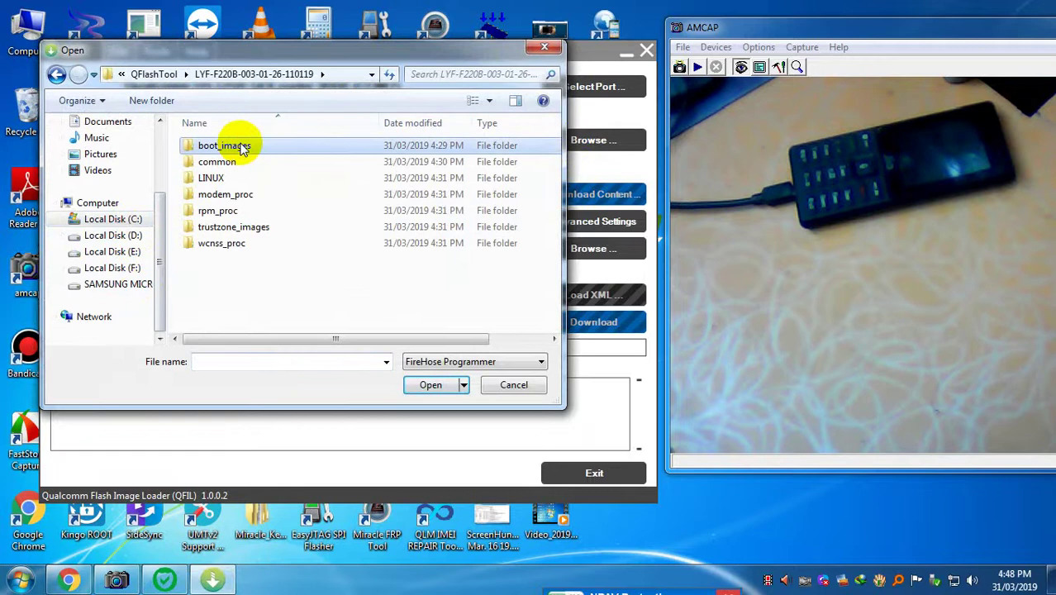
# Load prog_emmc_firehose_8909_ddr.mbn as the programmer from the firmware's boot_images\build\ms\bin\8909\emmc folder
pyautogui.doubleClick(223, 145)
pyautogui.doubleClick(235, 145)
pyautogui.doubleClick(240, 145)
pyautogui.doubleClick(240, 146)
pyautogui.doubleClick(238, 146)
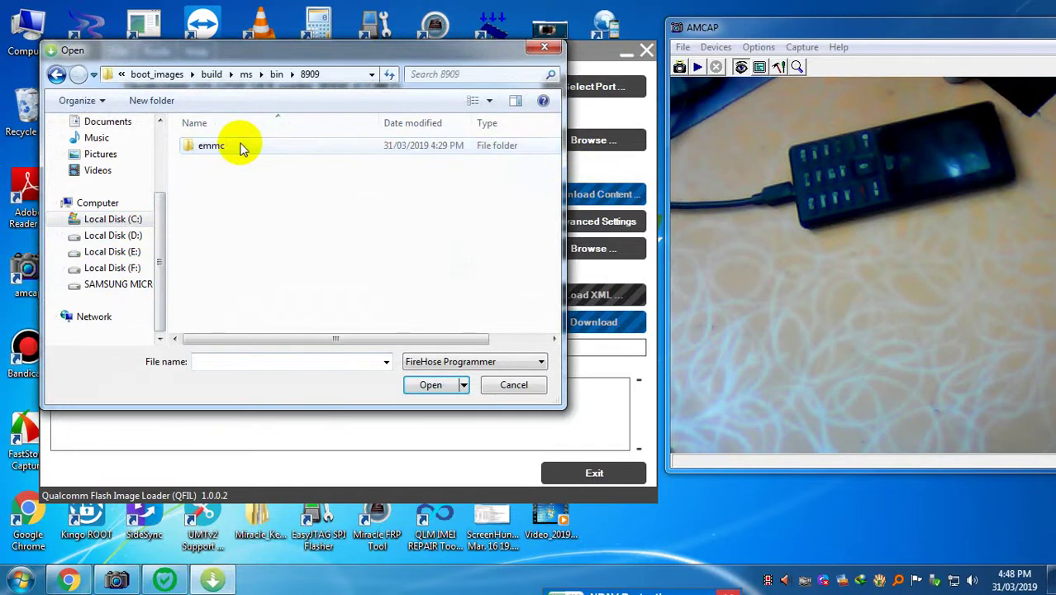
pyautogui.doubleClick(238, 147)
pyautogui.doubleClick(238, 146)
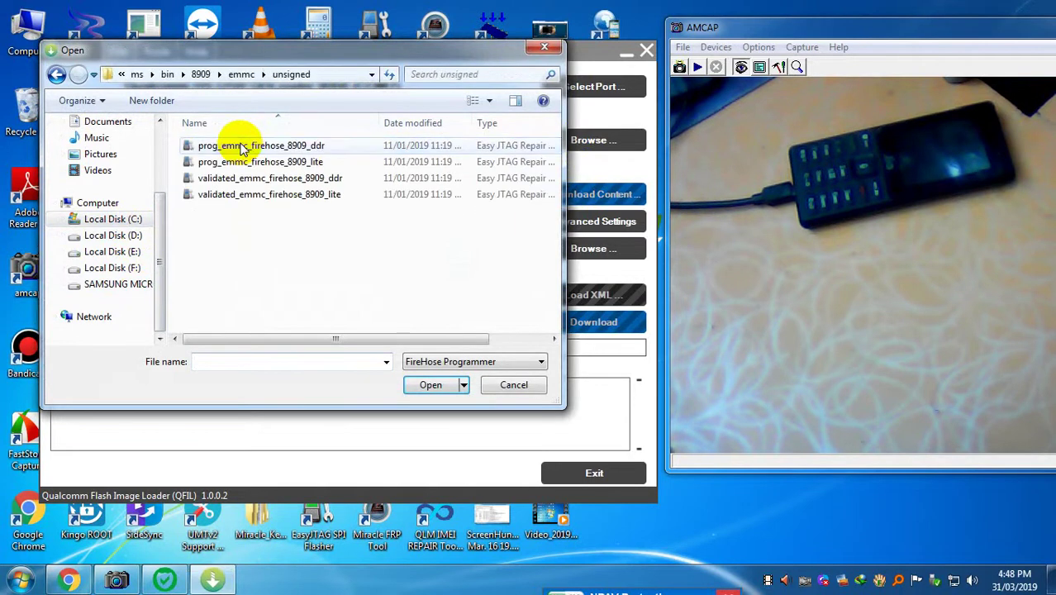
pyautogui.click(55, 75)
pyautogui.doubleClick(261, 159)
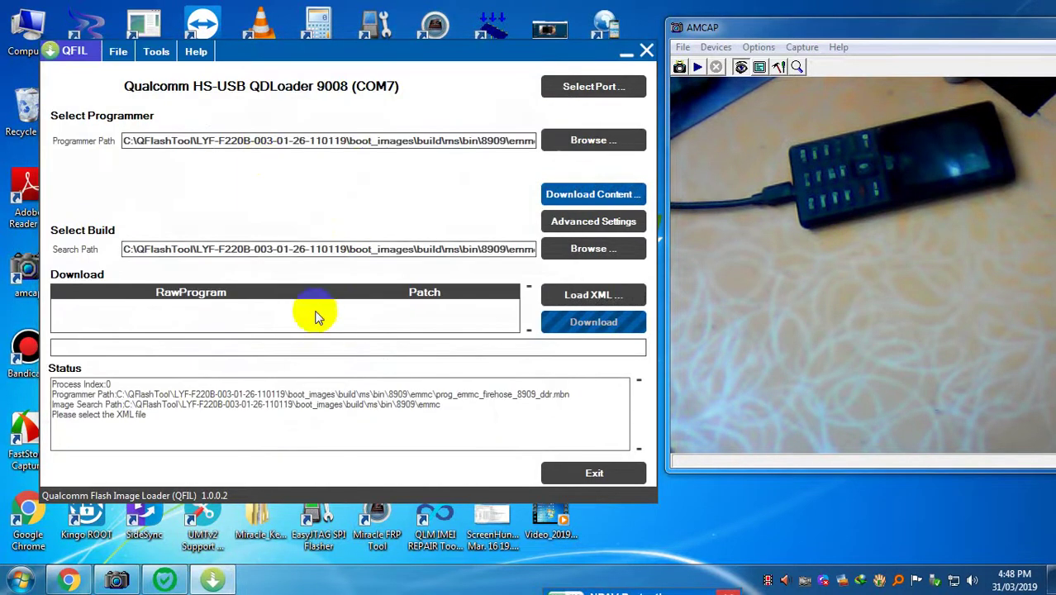
pyautogui.click(597, 250)
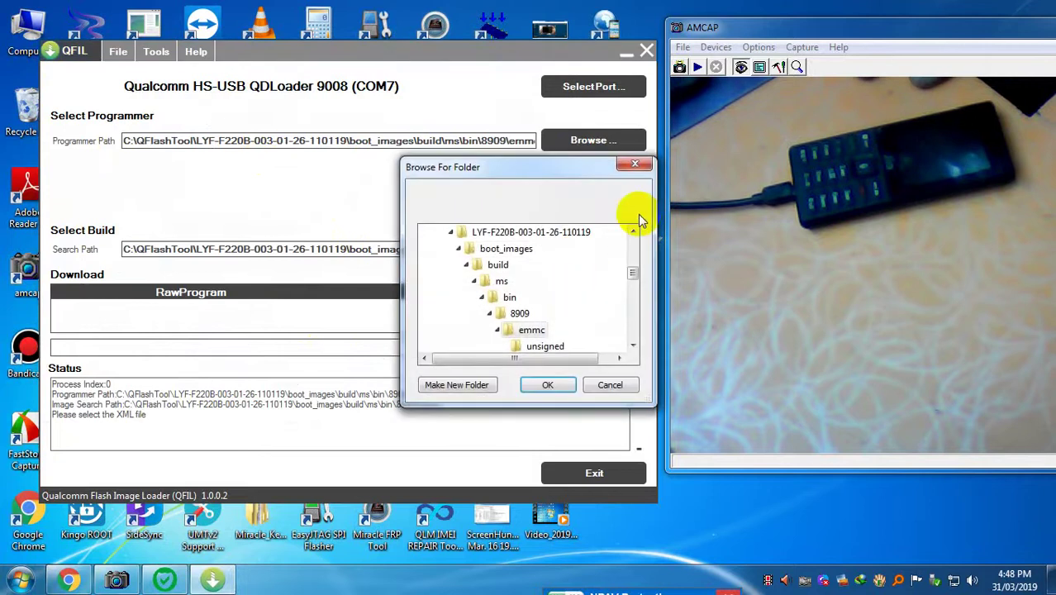
pyautogui.click(637, 166)
pyautogui.click(597, 296)
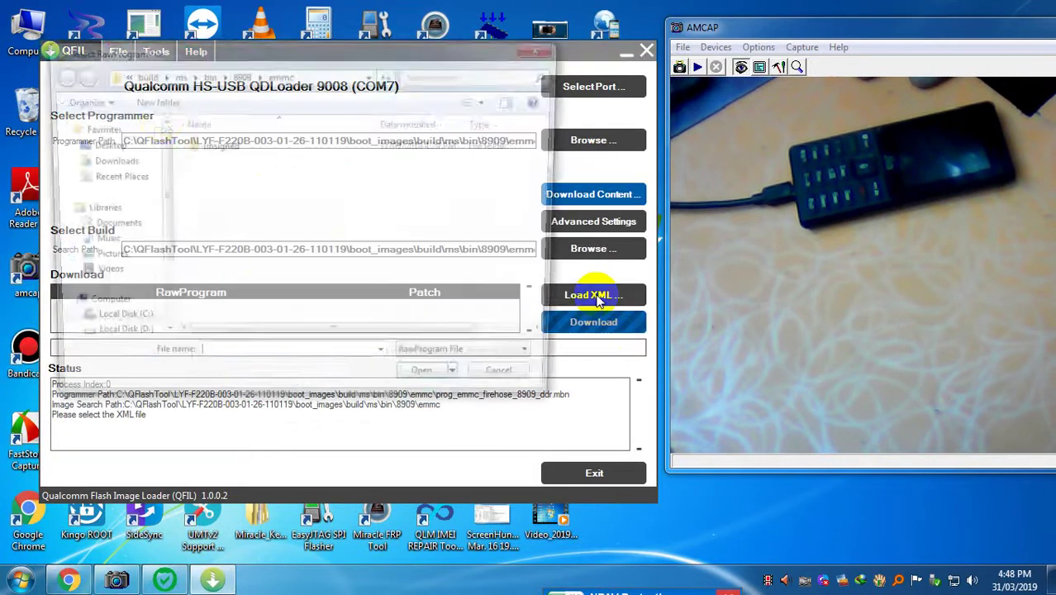
pyautogui.click(144, 75)
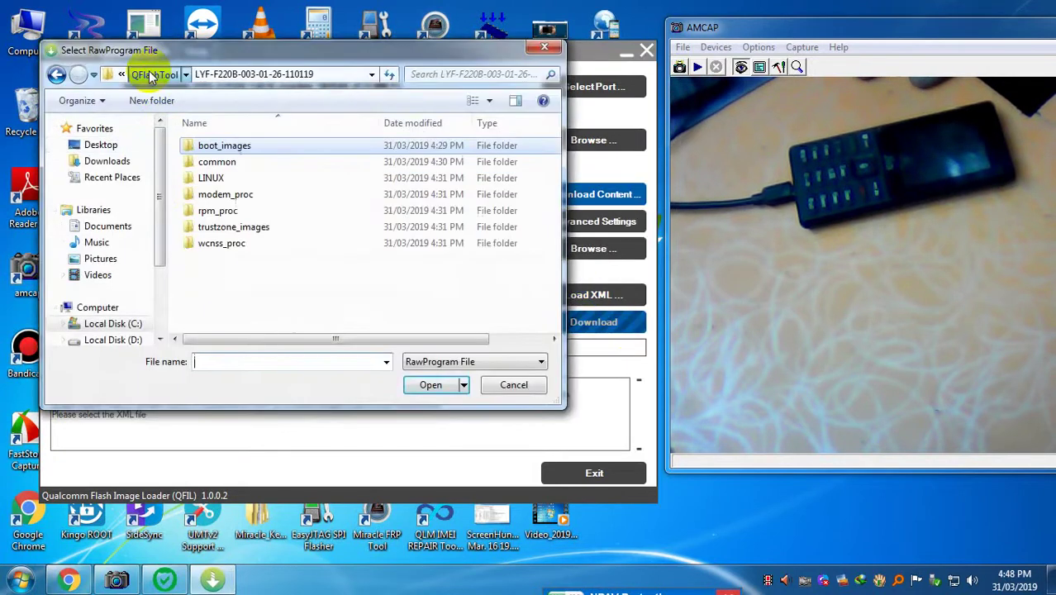
pyautogui.click(142, 74)
pyautogui.doubleClick(220, 145)
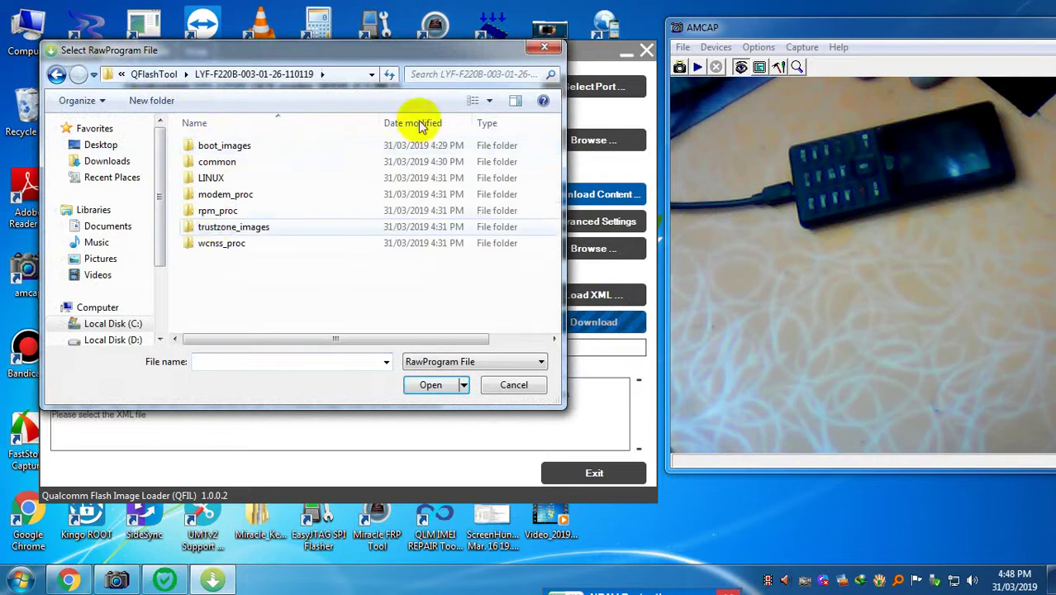
pyautogui.click(544, 48)
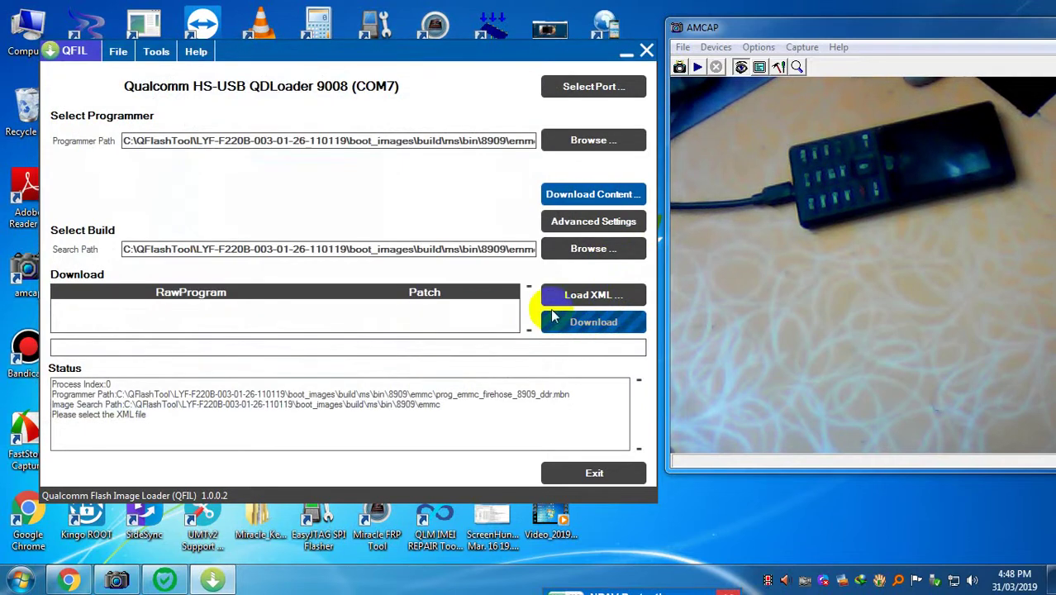
pyautogui.click(559, 219)
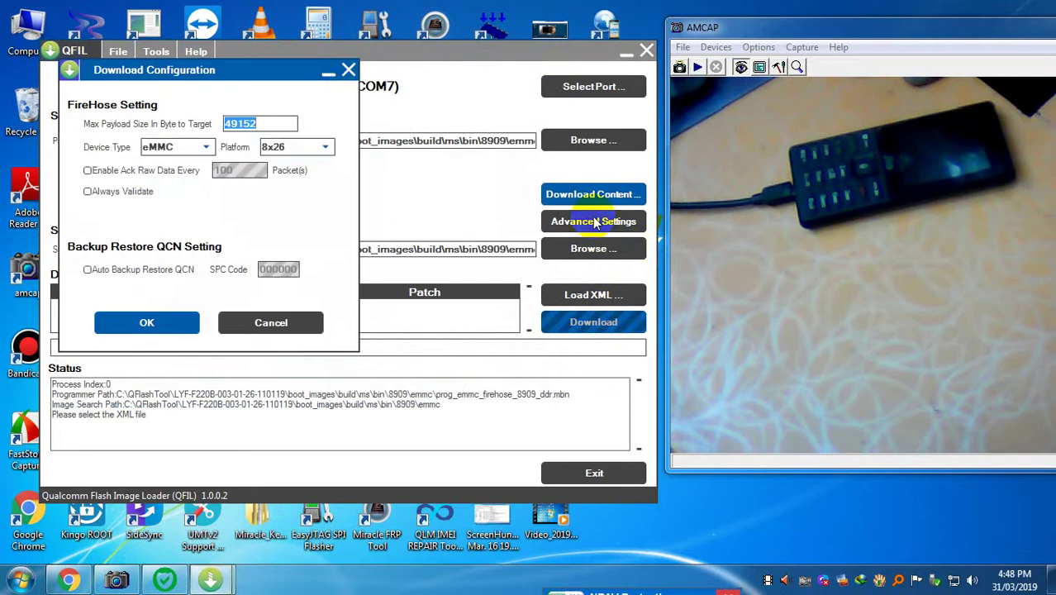
pyautogui.click(349, 71)
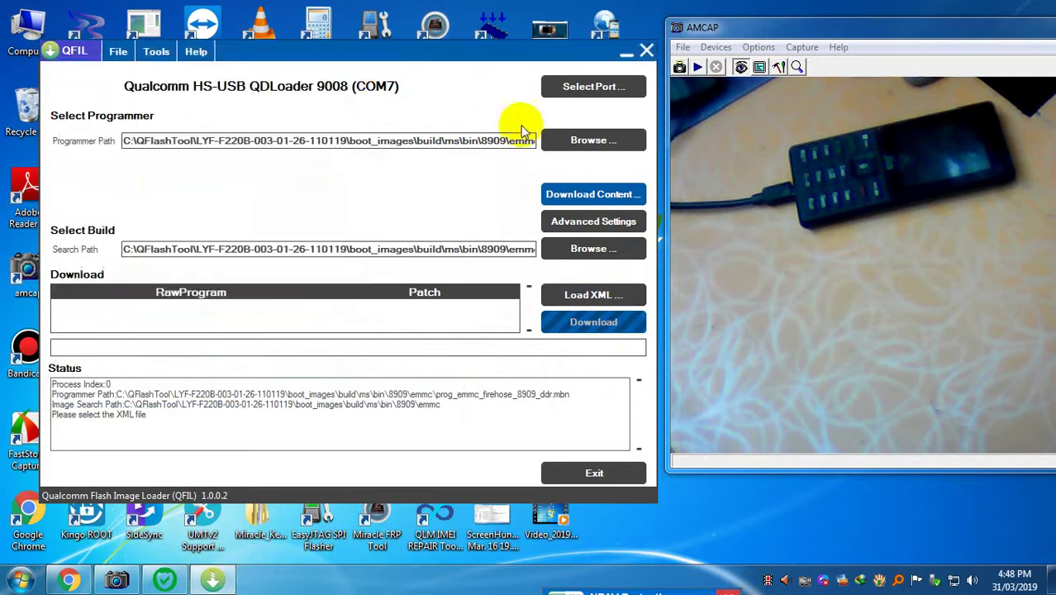
pyautogui.click(569, 195)
pyautogui.click(140, 74)
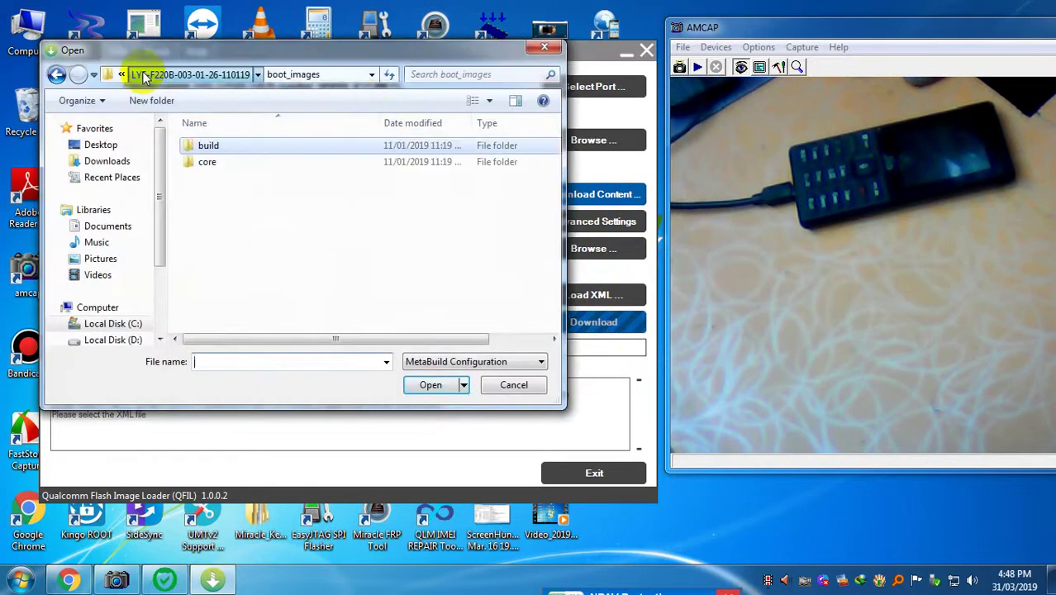
pyautogui.click(141, 74)
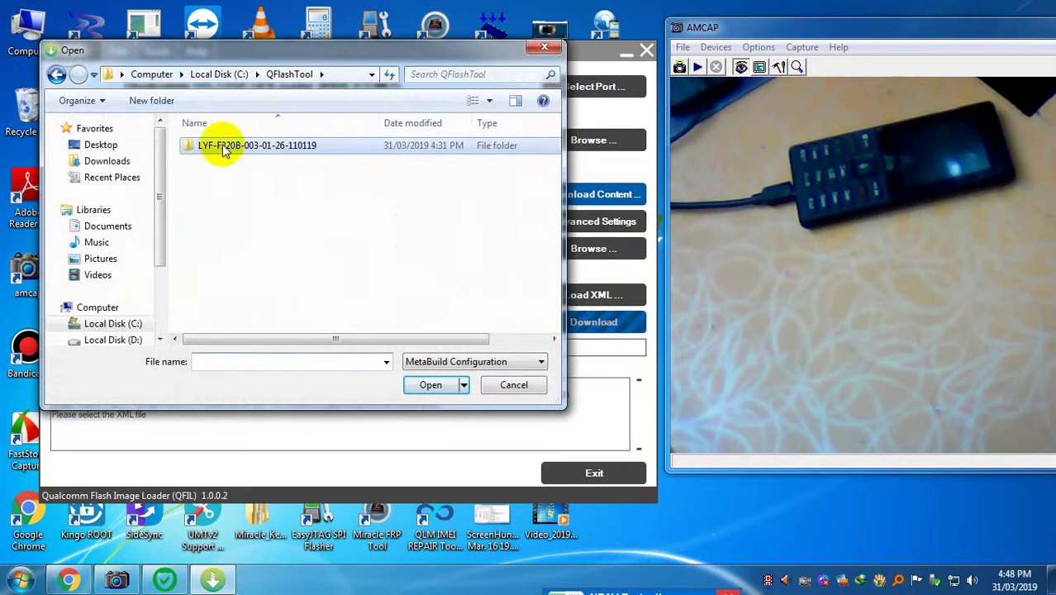
pyautogui.doubleClick(223, 149)
pyautogui.doubleClick(217, 259)
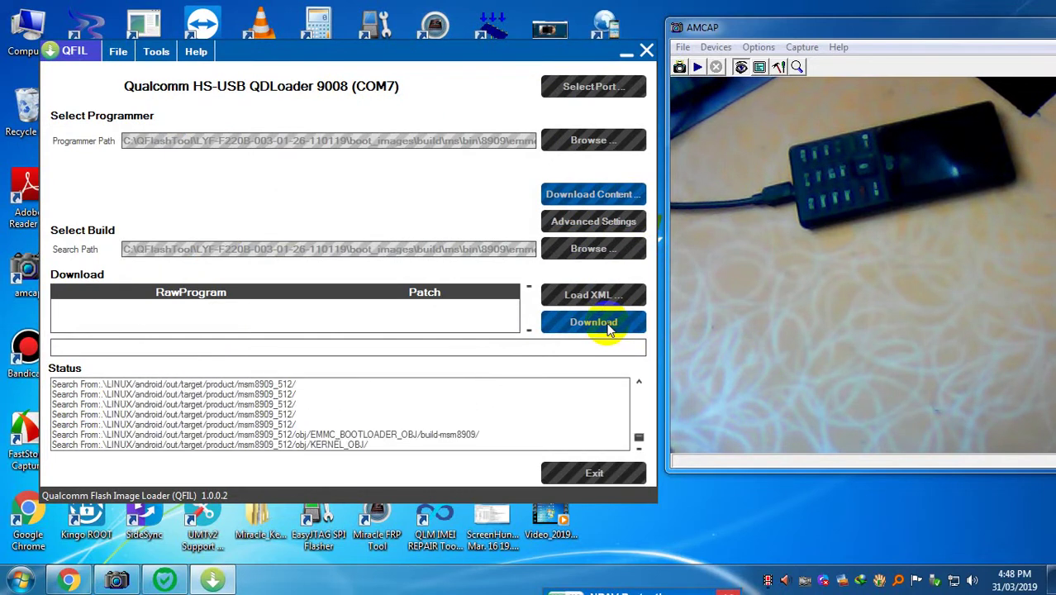
# Check the phone in the enlarged AMCAP camera view during the flash, restore the view, and return to the QFIL download progress
pyautogui.moveTo(949, 38); pyautogui.dragTo(933, 79)
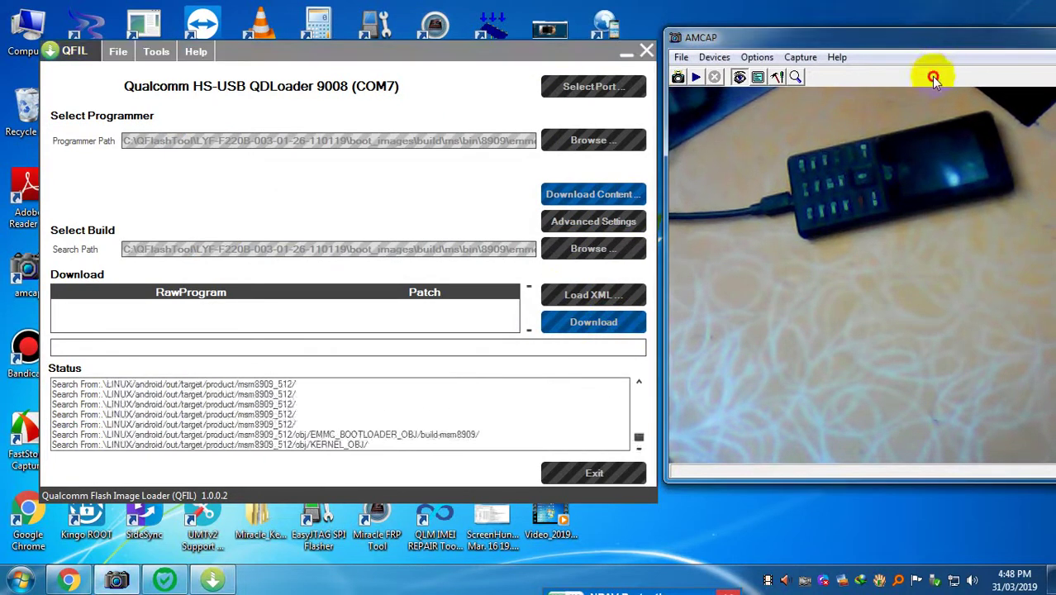
pyautogui.doubleClick(896, 46)
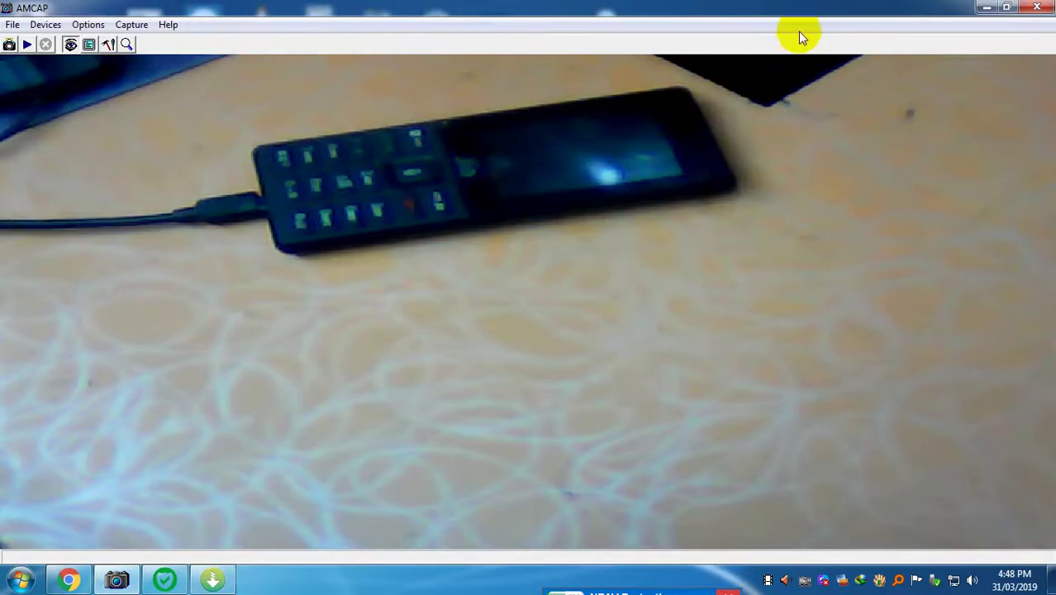
pyautogui.doubleClick(905, 12)
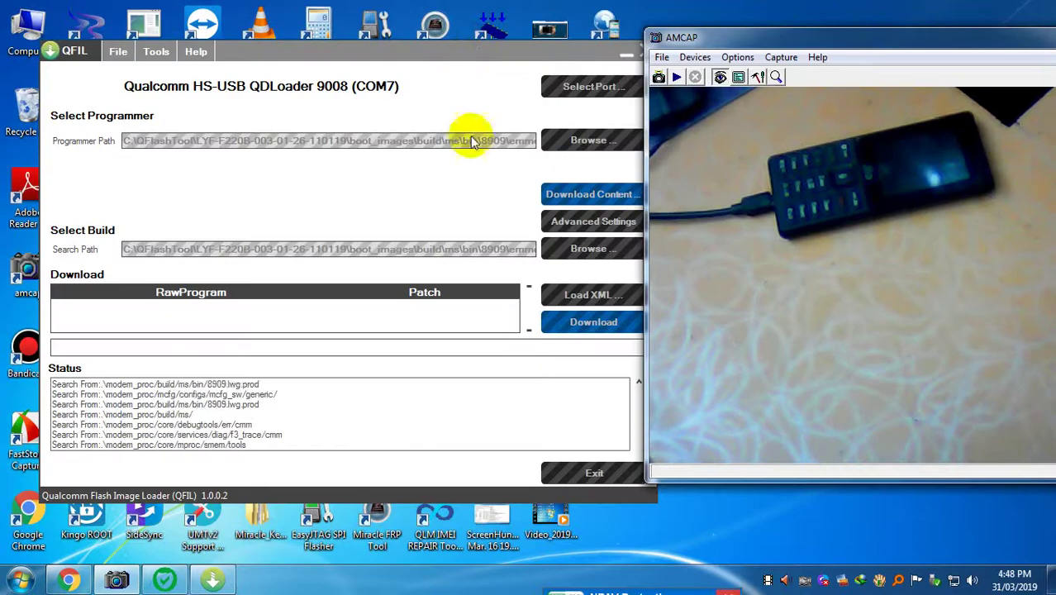
pyautogui.click(429, 49)
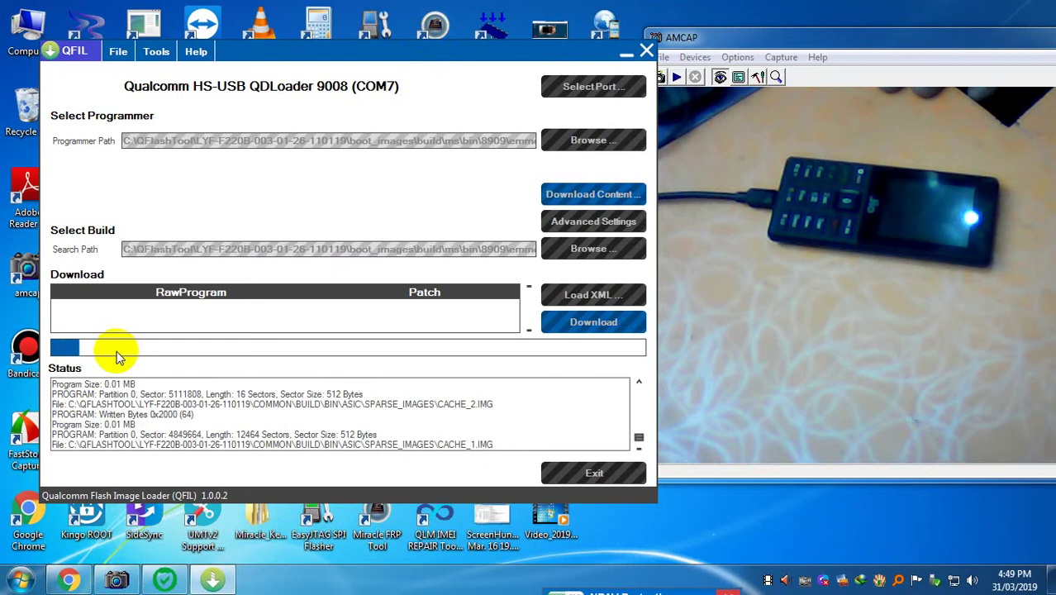
pyautogui.moveTo(431, 63); pyautogui.dragTo(401, 52)
pyautogui.moveTo(904, 46); pyautogui.dragTo(835, 47)
pyautogui.doubleClick(834, 46)
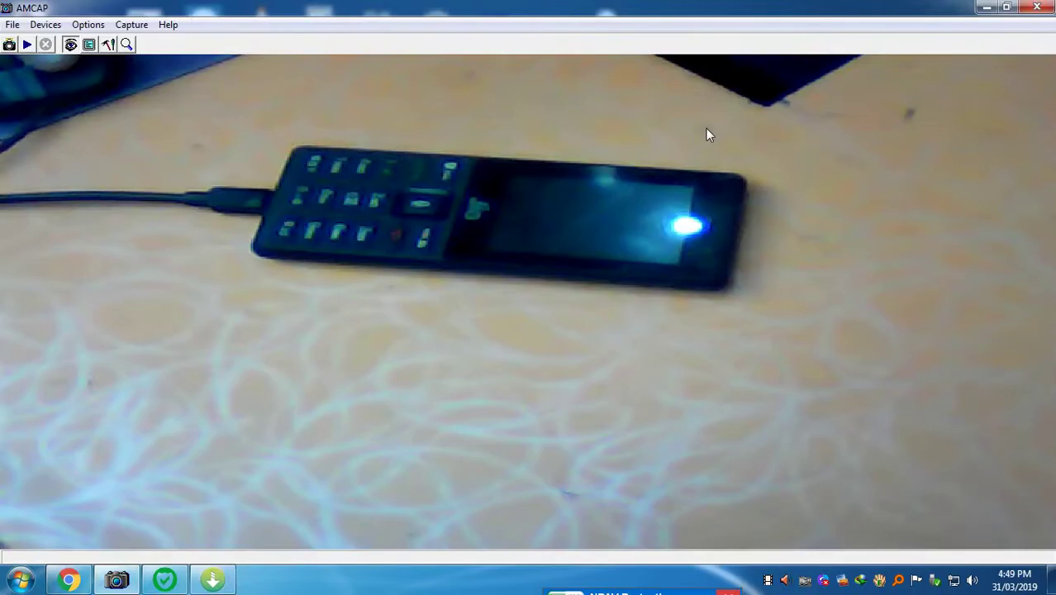
pyautogui.doubleClick(704, 22)
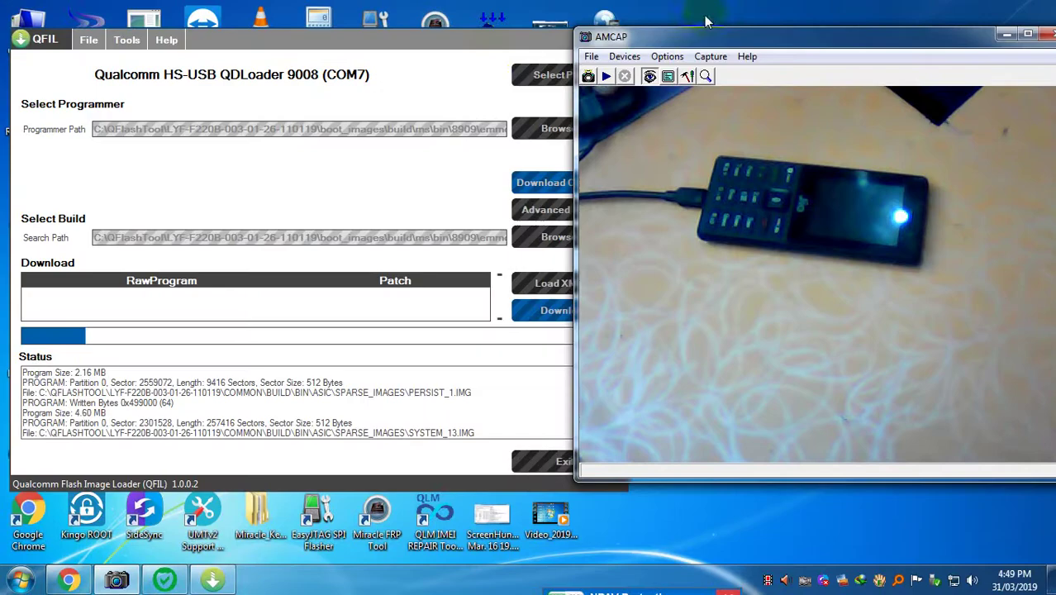
pyautogui.click(483, 50)
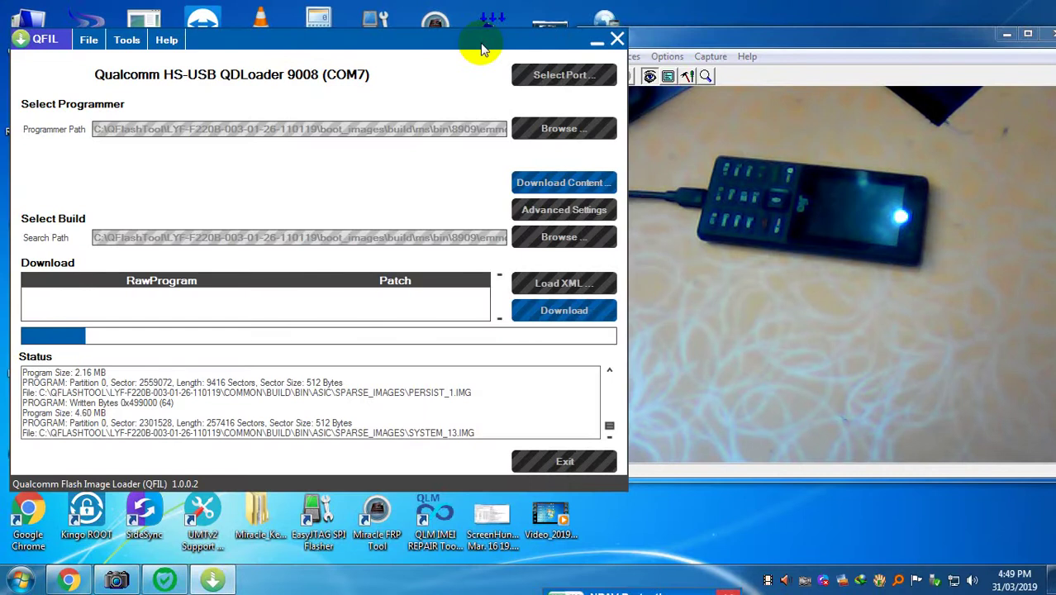